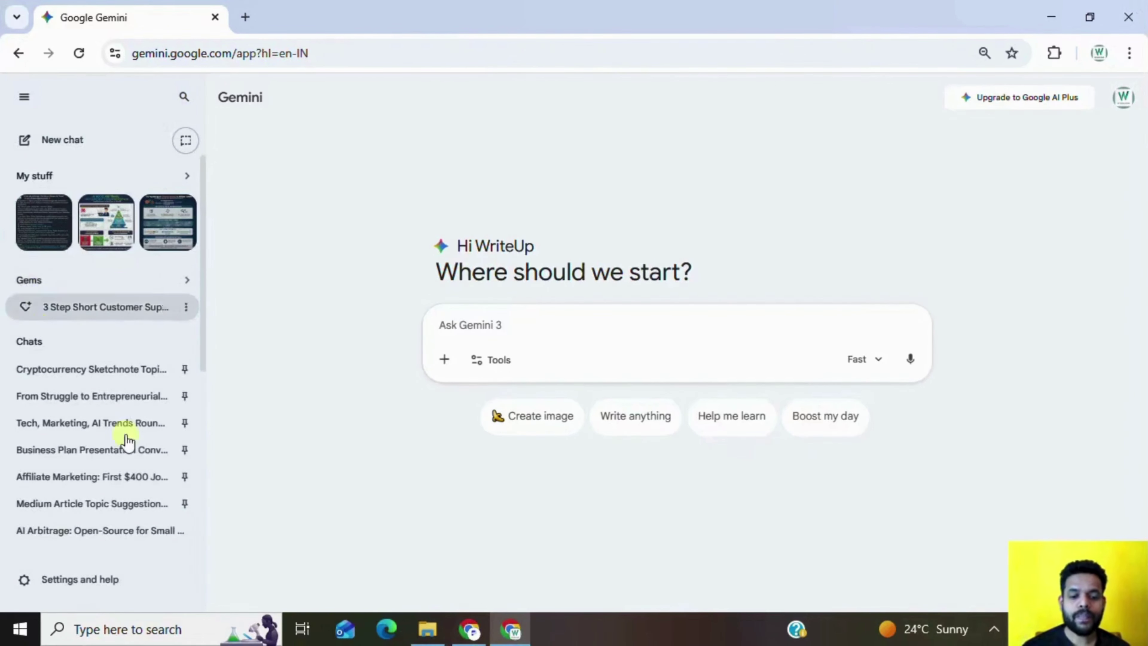
- Switch to the INFLUZeye YouTube channel, look over its home page and return to Gemini
{"action": "left_click", "coordinate": [470, 629]}
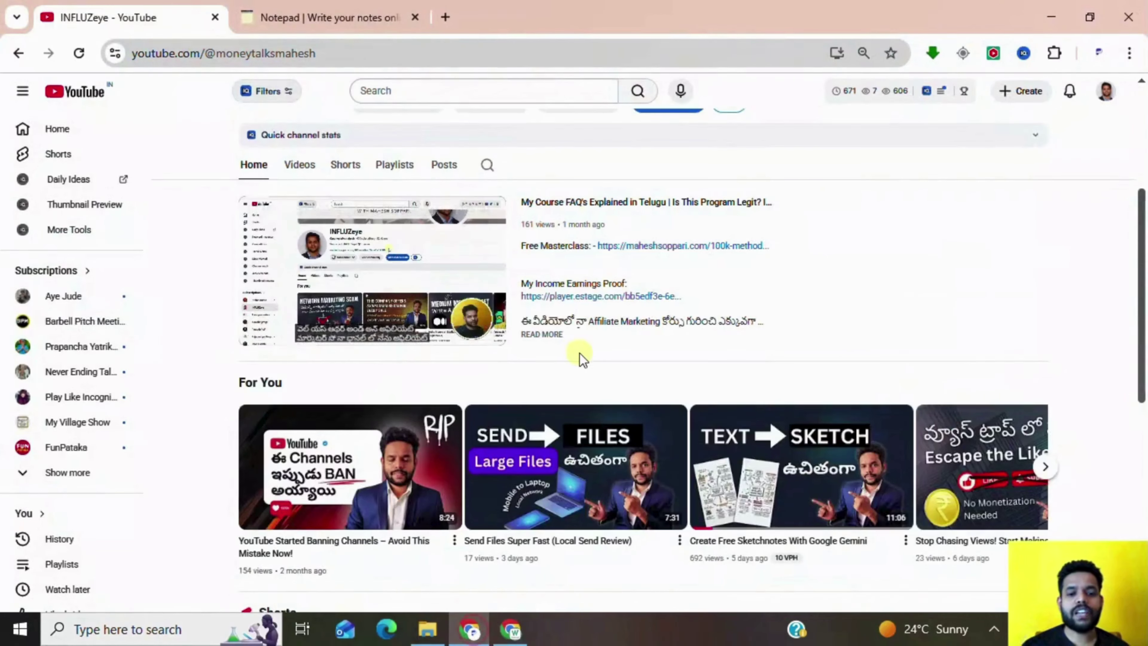
{"action": "scroll", "coordinate": [580, 353], "scroll_direction": "up", "scroll_amount": 2}
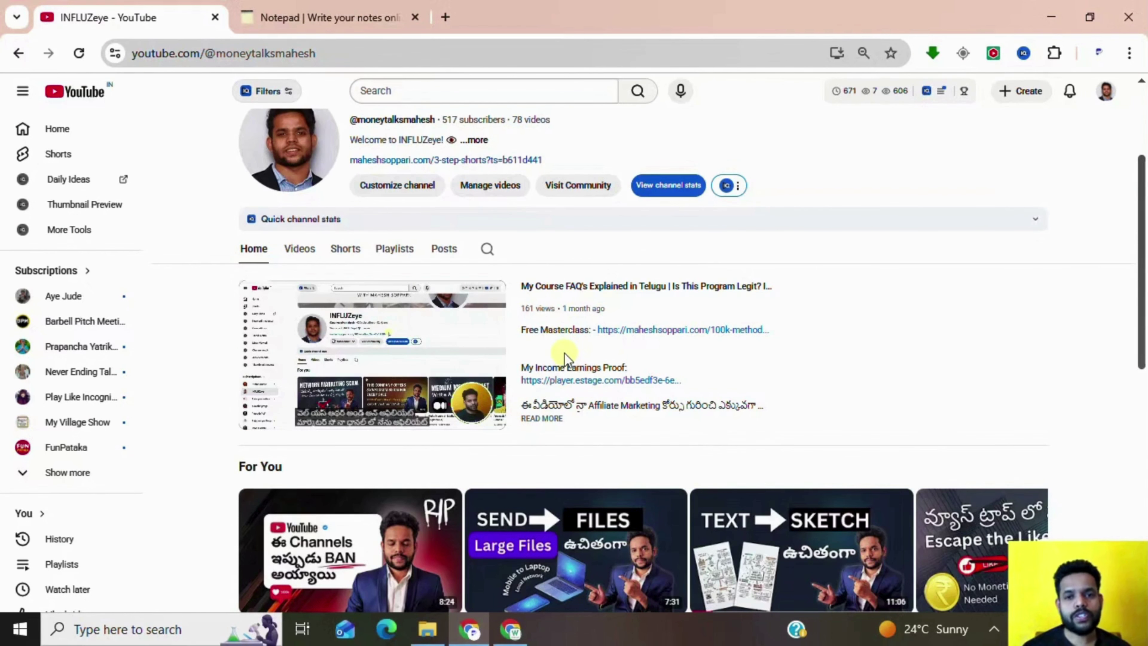
{"action": "scroll", "coordinate": [545, 361], "scroll_direction": "down", "scroll_amount": 6}
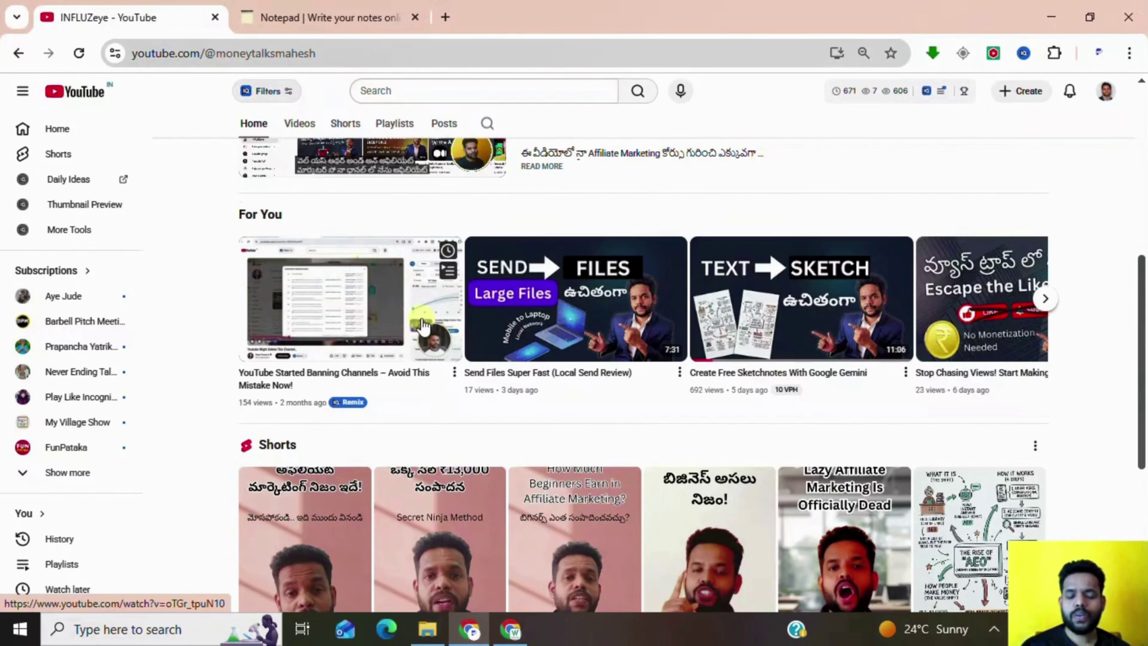
{"action": "left_click", "coordinate": [525, 636]}
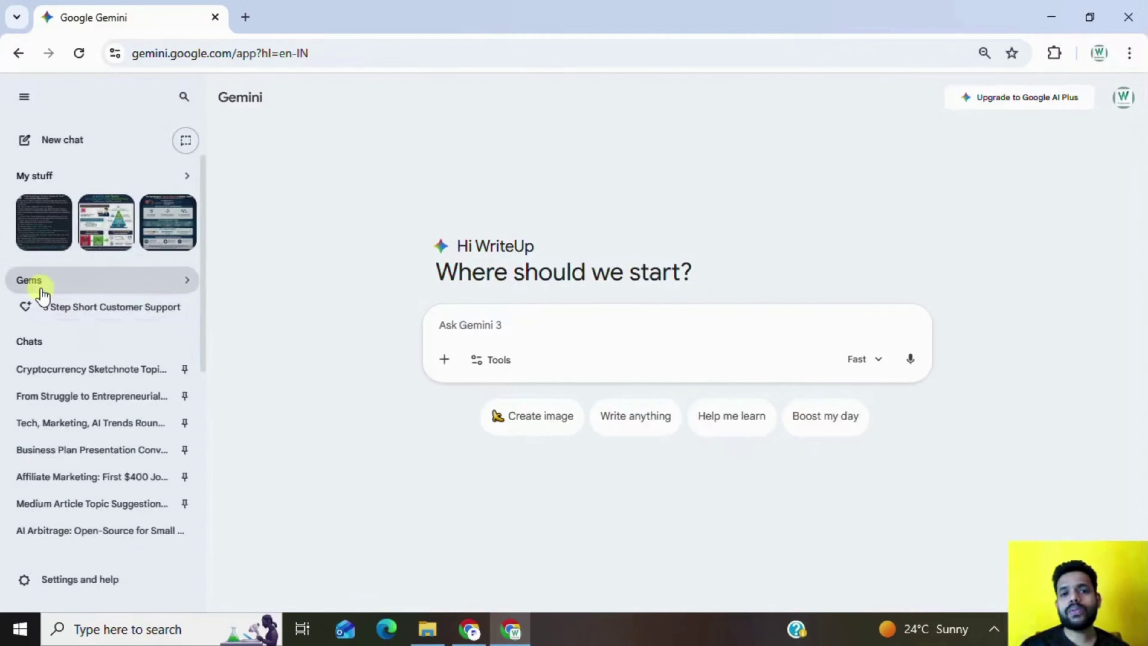
- Open the community site in a new browser tab and view its available courses
{"action": "left_click", "coordinate": [248, 26]}
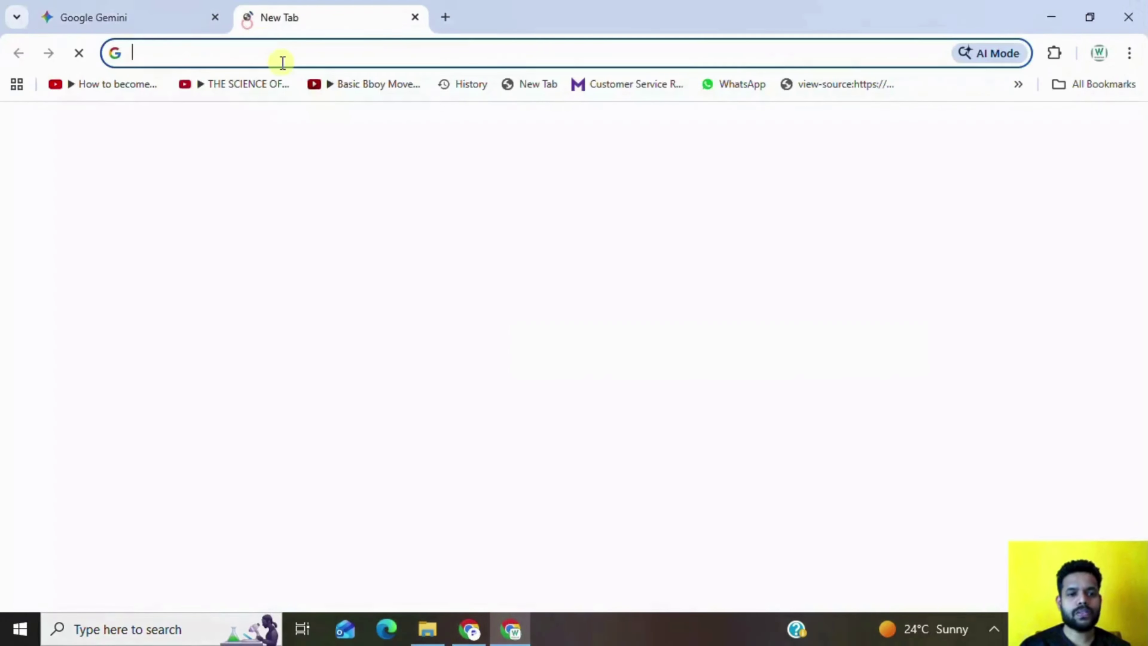
{"action": "type", "text": "community"}
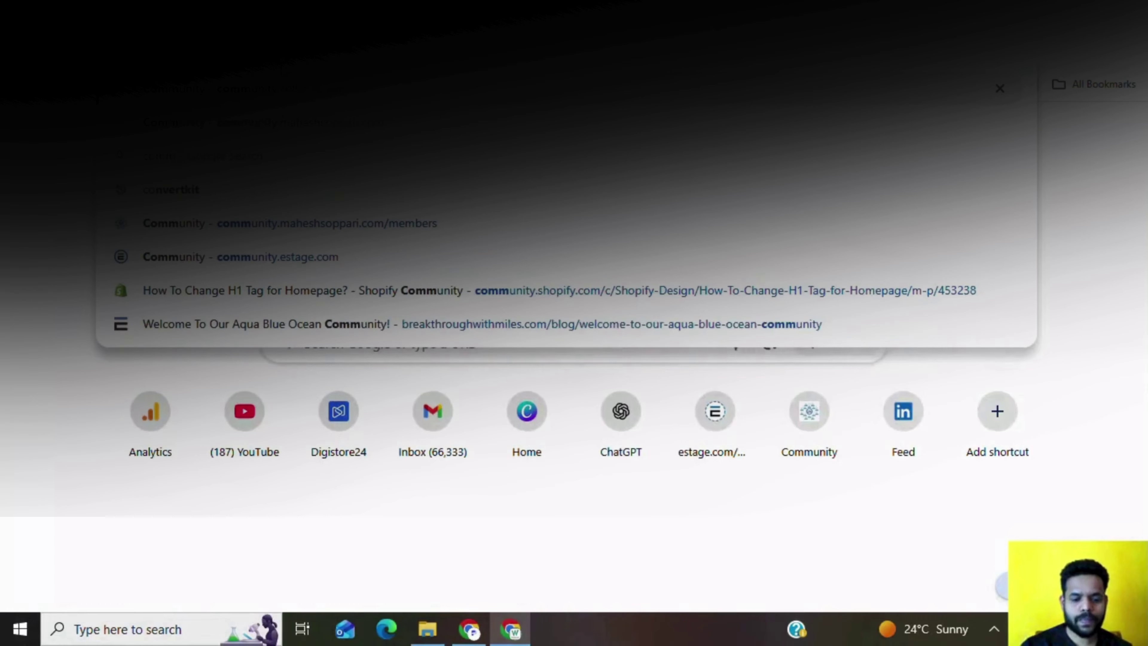
{"action": "key", "text": "BackSpace"}
{"action": "key", "text": "BackSpace"}
{"action": "key", "text": "BackSpace"}
{"action": "key", "text": "BackSpace"}
{"action": "key", "text": "BackSpace"}
{"action": "key", "text": "BackSpace"}
{"action": "key", "text": "BackSpace"}
{"action": "key", "text": "BackSpace"}
{"action": "key", "text": "BackSpace"}
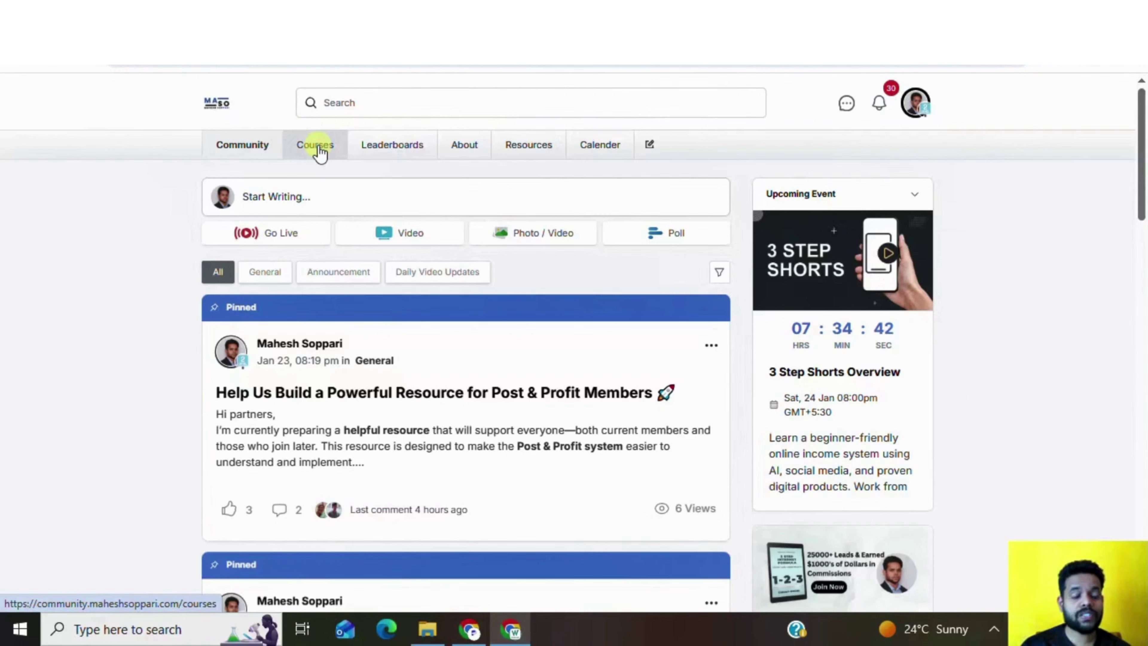
{"action": "left_click", "coordinate": [317, 146]}
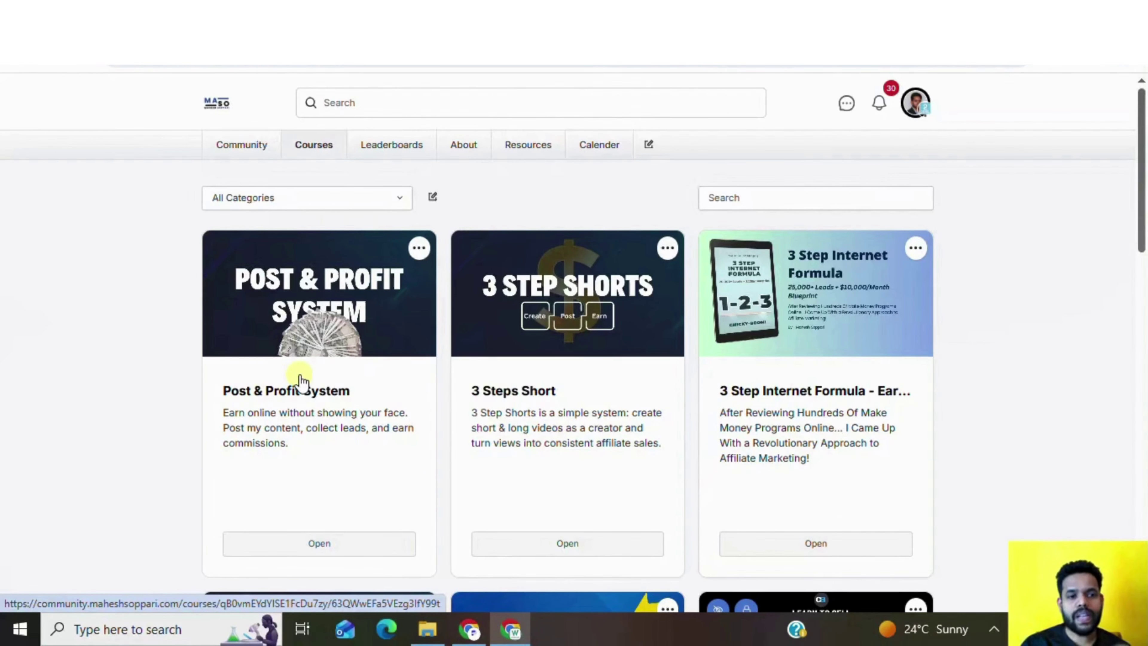
{"action": "left_click", "coordinate": [64, 14]}
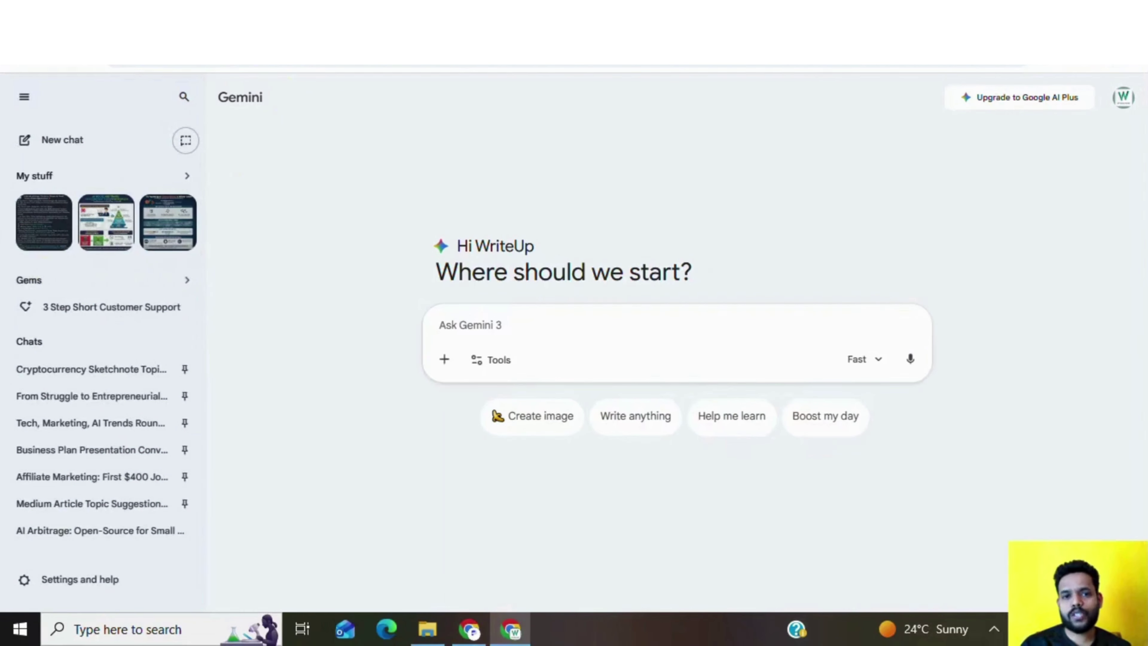
{"action": "left_click", "coordinate": [294, 13]}
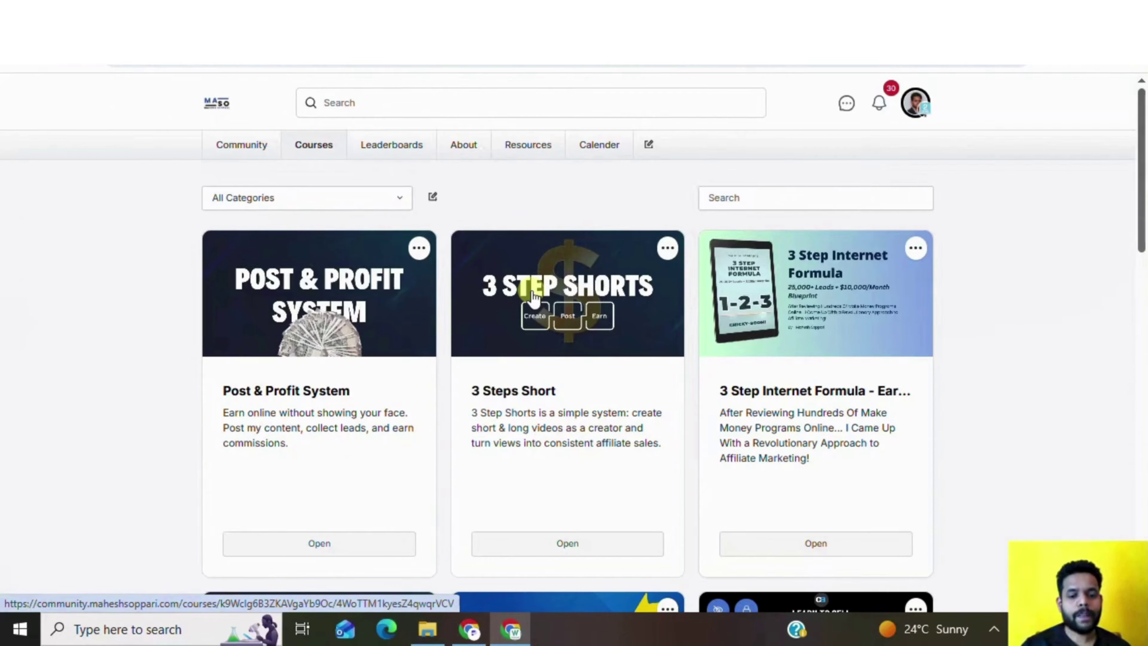
- Review the prepared persona, task and context notes for 3 Step Shorts in the online notepad
{"action": "left_click", "coordinate": [472, 629]}
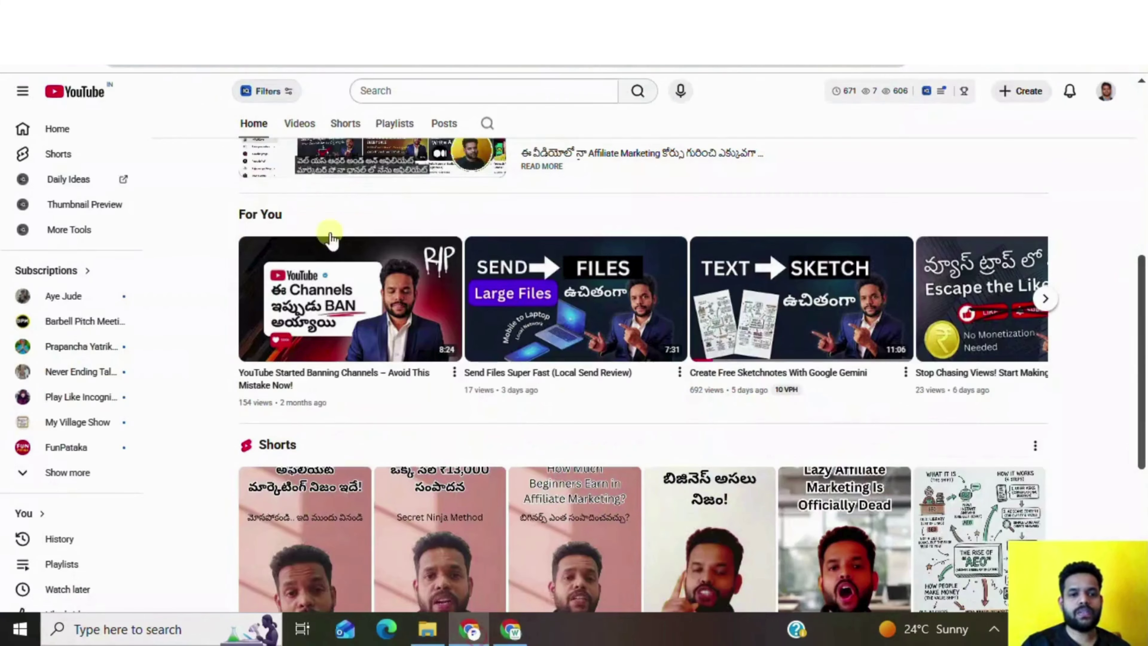
{"action": "key", "text": "alt+Tab"}
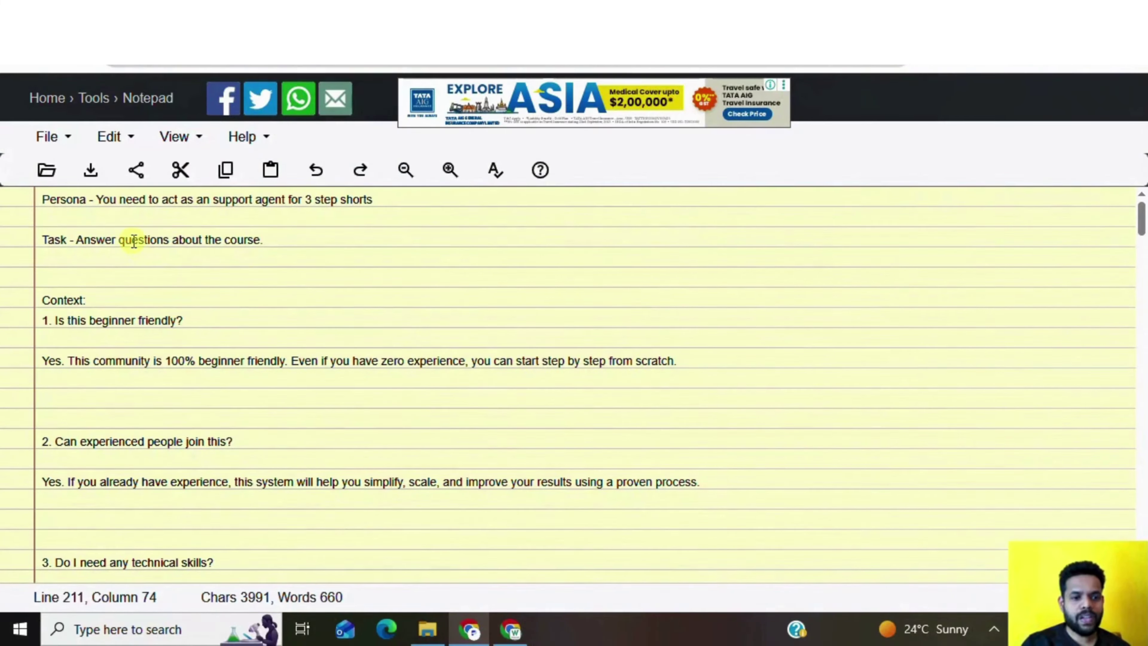
{"action": "scroll", "coordinate": [134, 242], "scroll_direction": "down", "scroll_amount": 20}
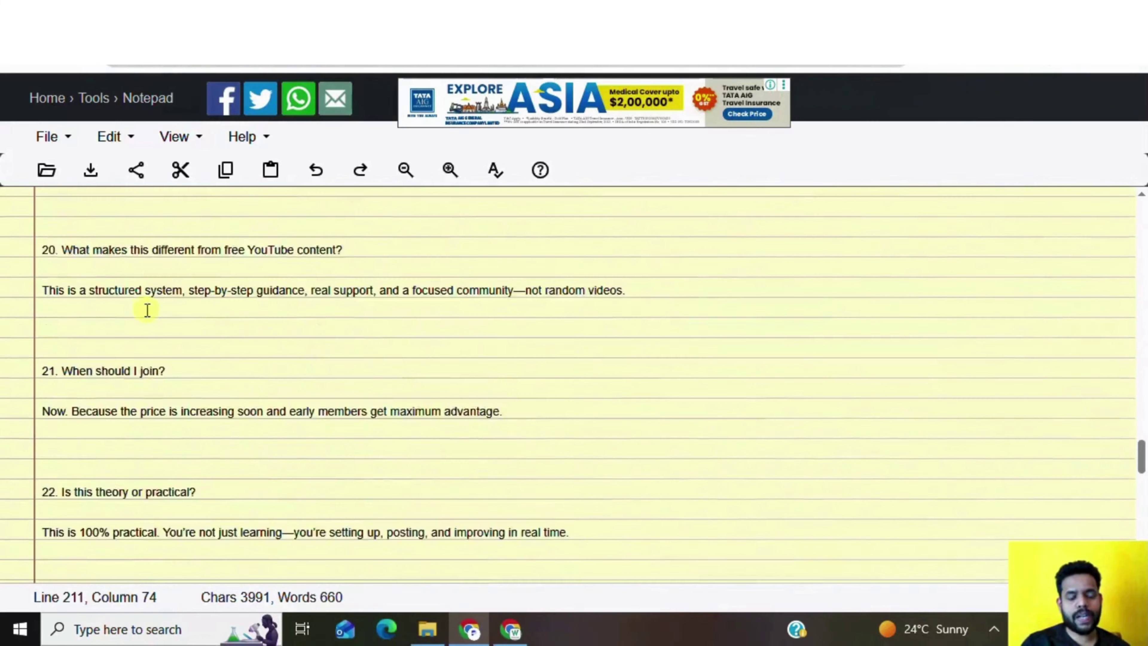
{"action": "scroll", "coordinate": [147, 310], "scroll_direction": "up", "scroll_amount": 20}
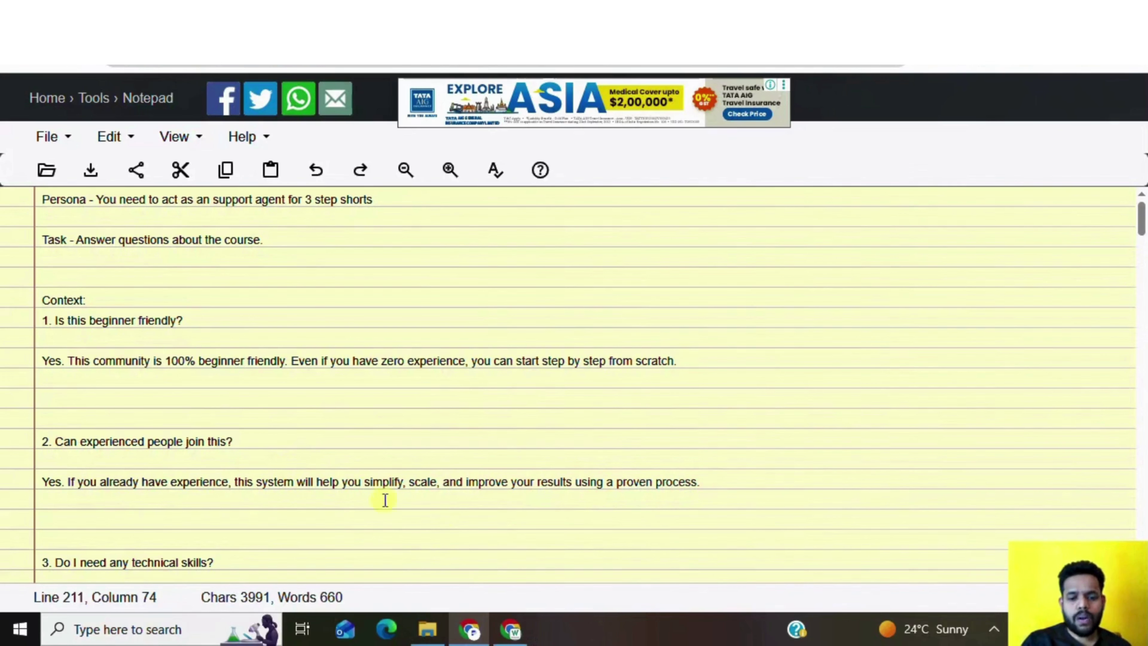
- Return to Gemini and start a new custom Gem from the Gem manager
{"action": "left_click", "coordinate": [512, 631]}
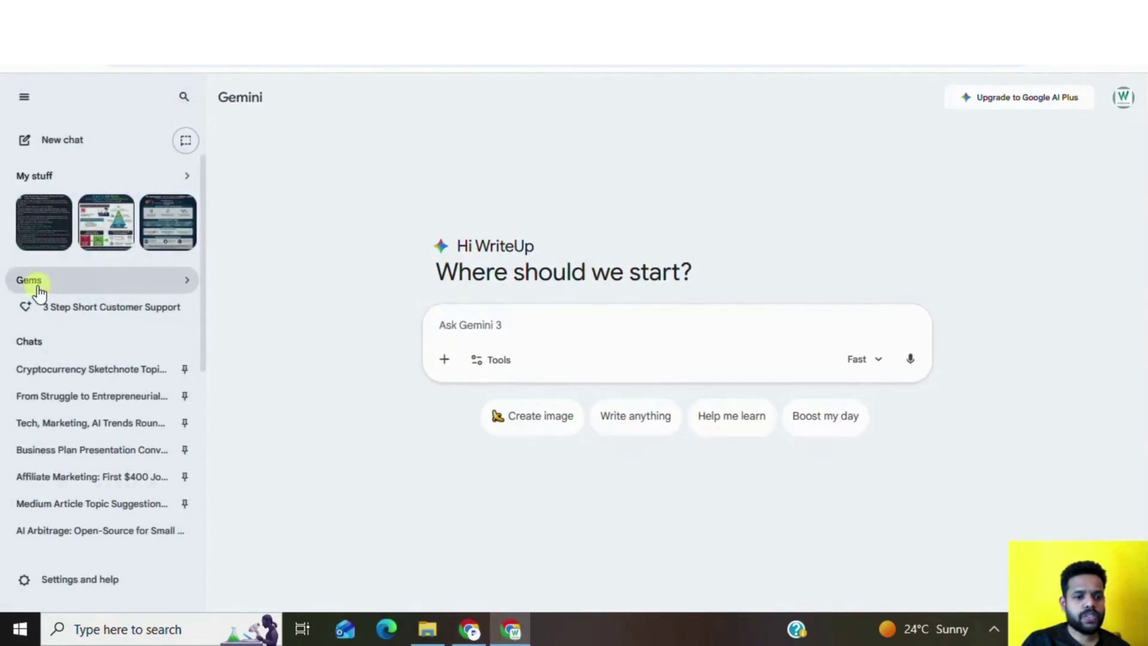
{"action": "left_click", "coordinate": [38, 286]}
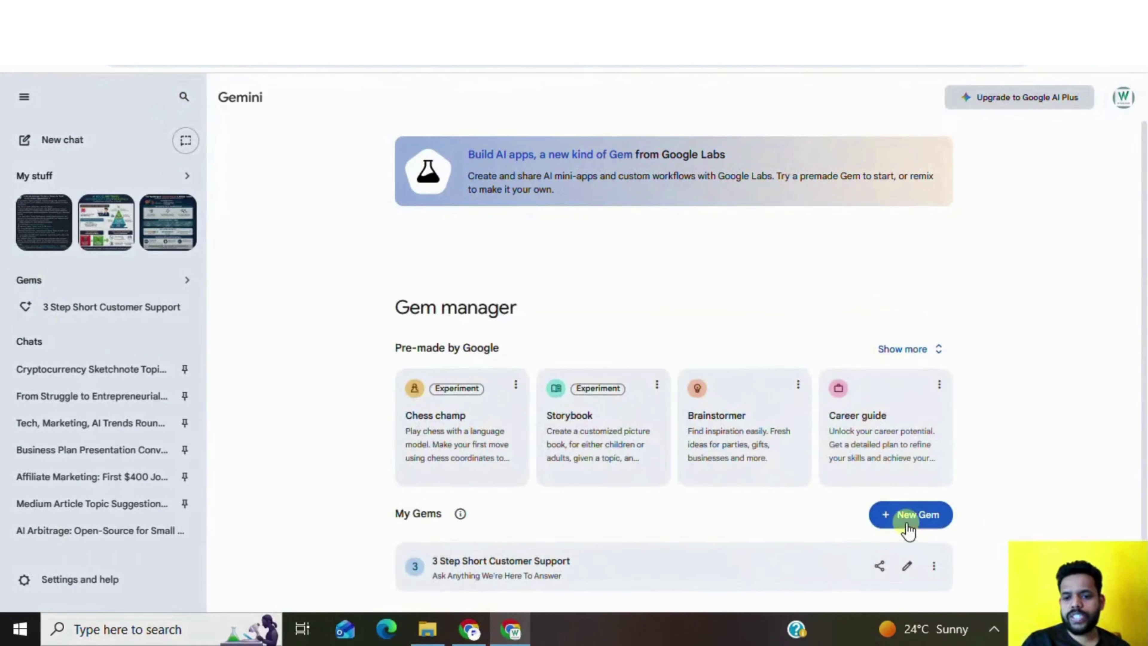
{"action": "scroll", "coordinate": [913, 475], "scroll_direction": "down", "scroll_amount": 1}
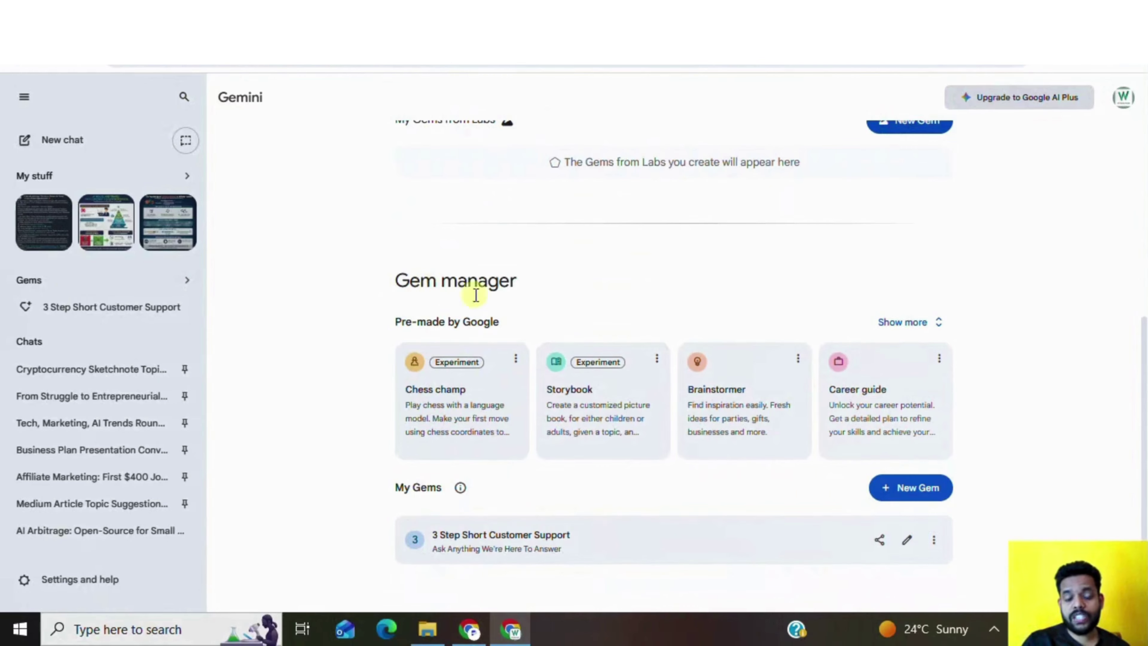
{"action": "scroll", "coordinate": [470, 271], "scroll_direction": "up", "scroll_amount": 5}
{"action": "scroll", "coordinate": [487, 267], "scroll_direction": "down", "scroll_amount": 5}
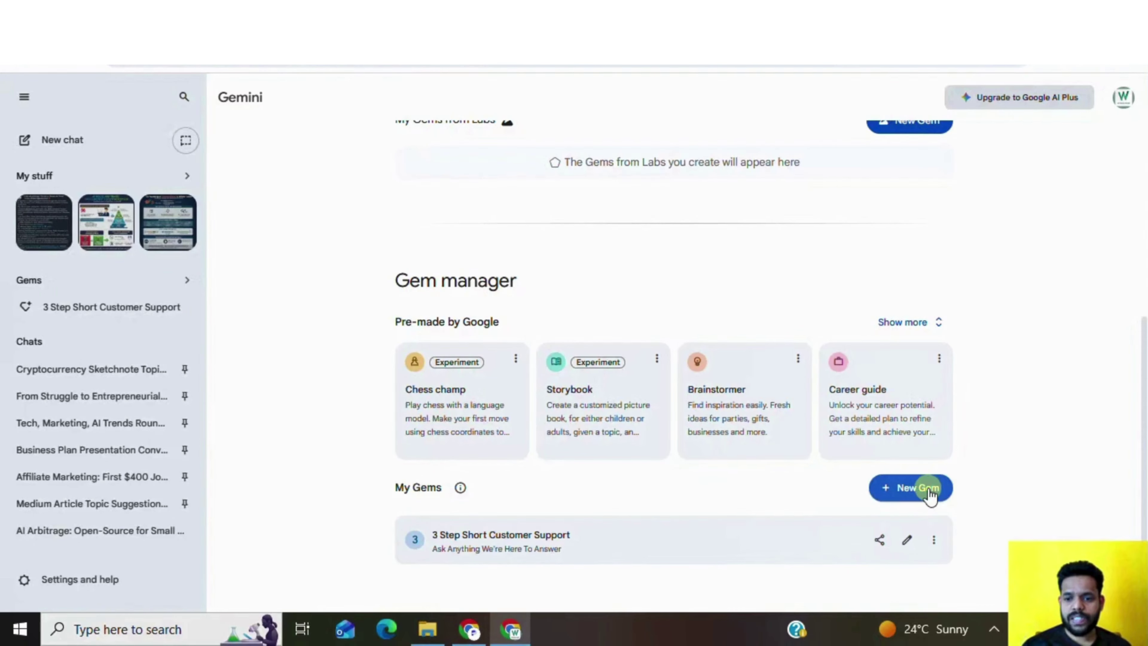
{"action": "left_click", "coordinate": [929, 491]}
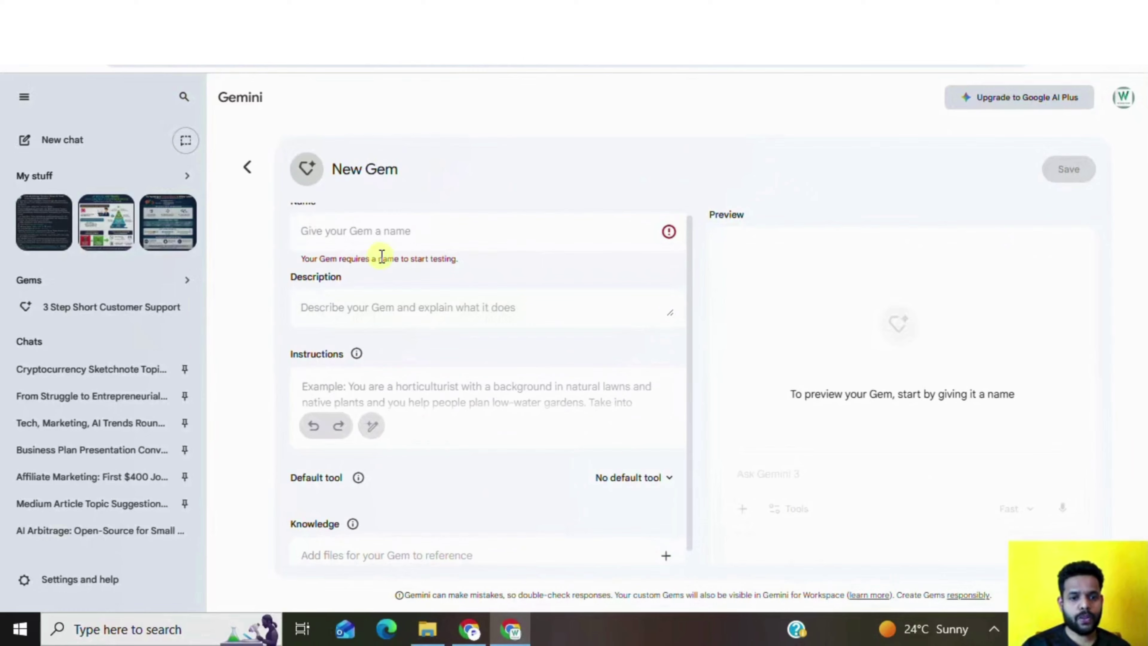
- Name the new Gem "3 Step Shorts CS" and set its description to "Ask Anything!"
{"action": "scroll", "coordinate": [449, 279], "scroll_direction": "up", "scroll_amount": 1}
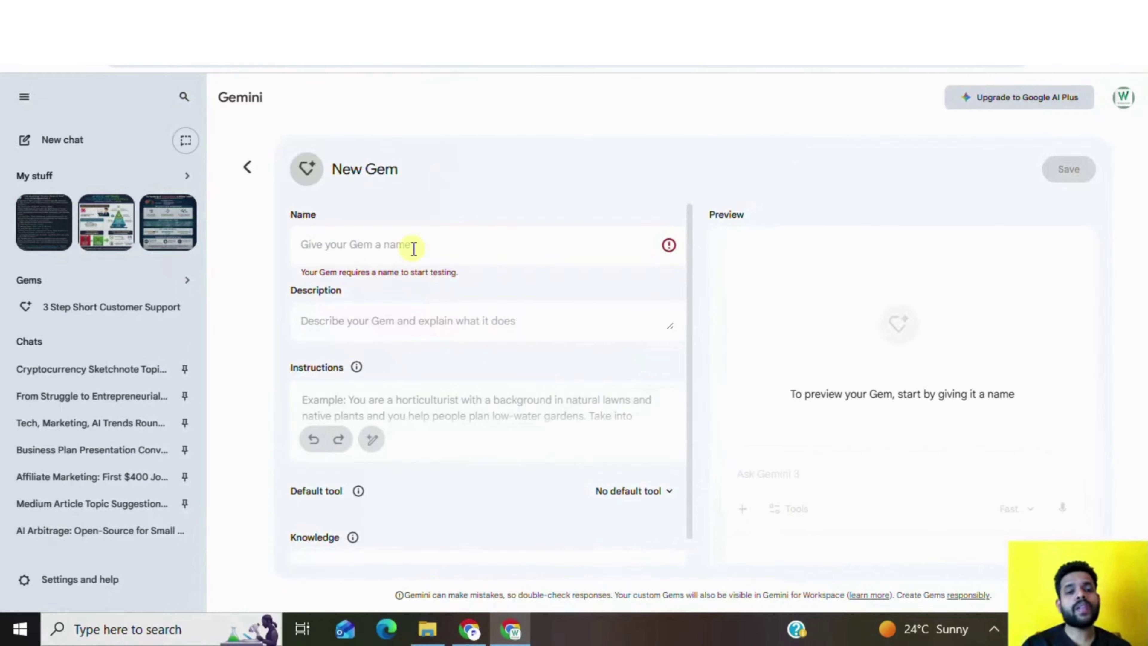
{"action": "left_click", "coordinate": [363, 242]}
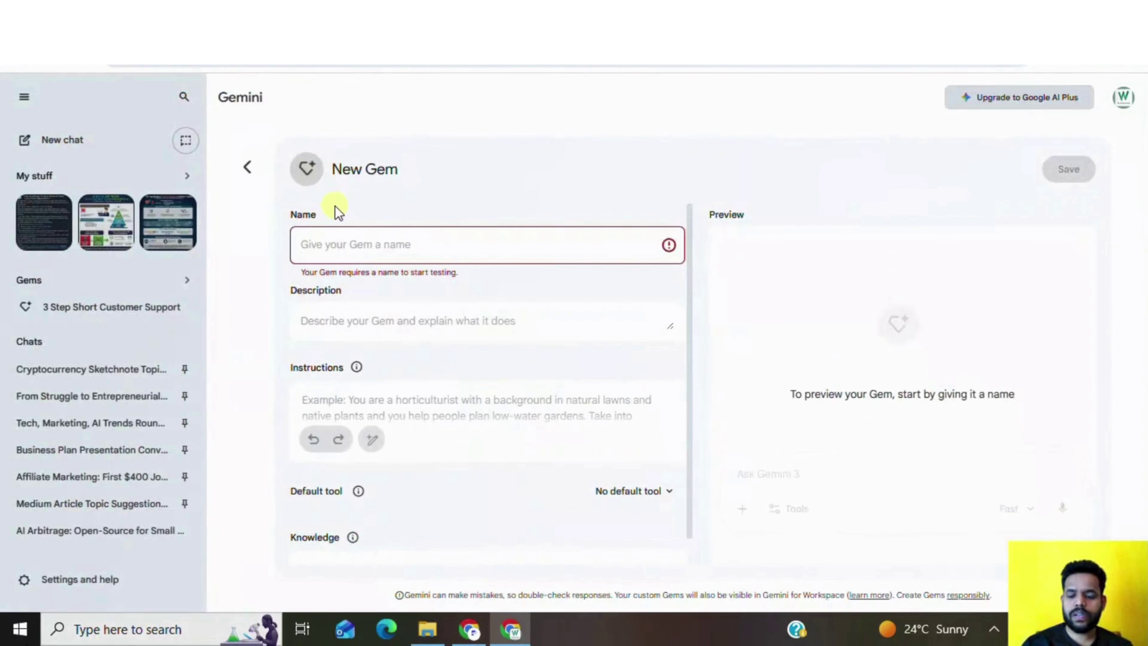
{"action": "type", "text": "3 S"}
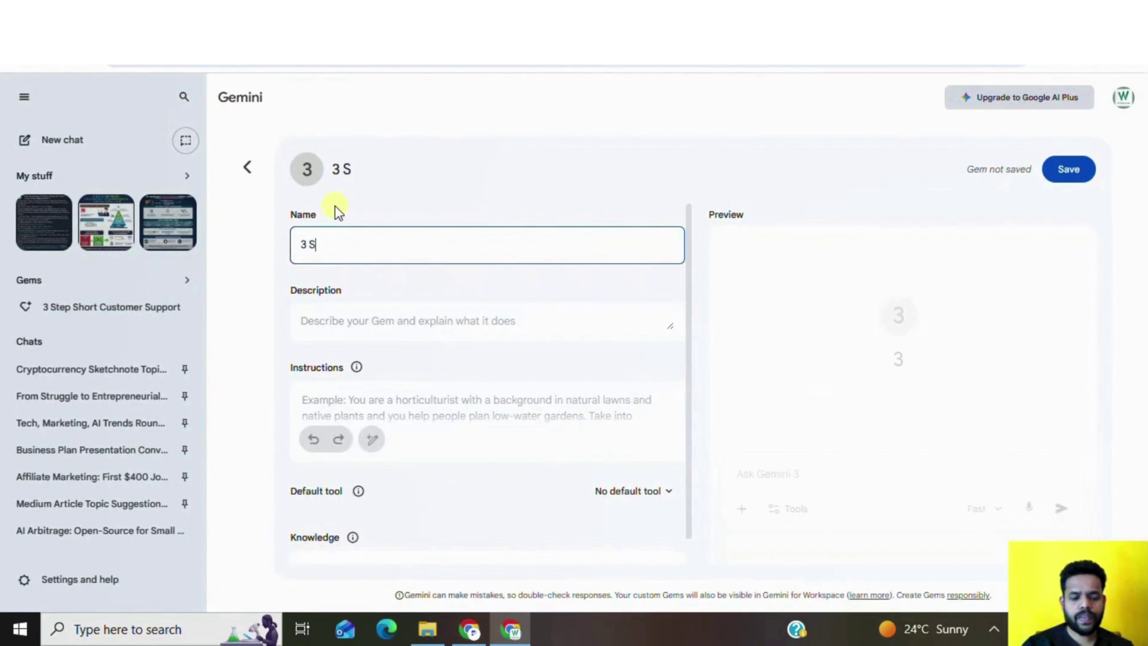
{"action": "type", "text": "tep Shor"}
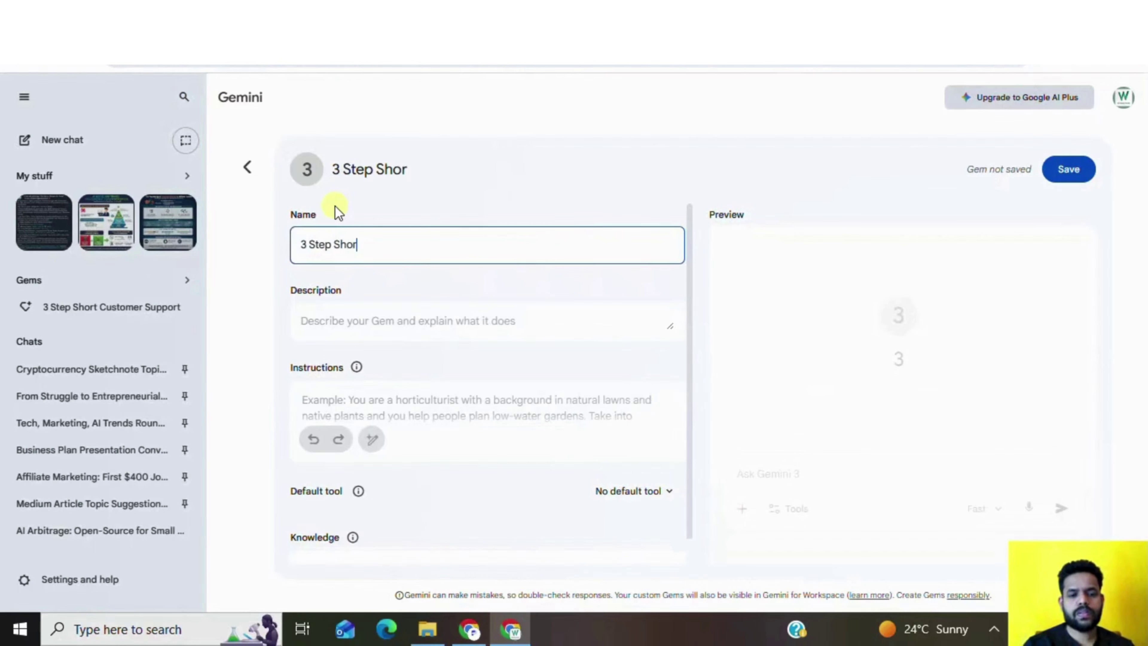
{"action": "type", "text": "ts CS"}
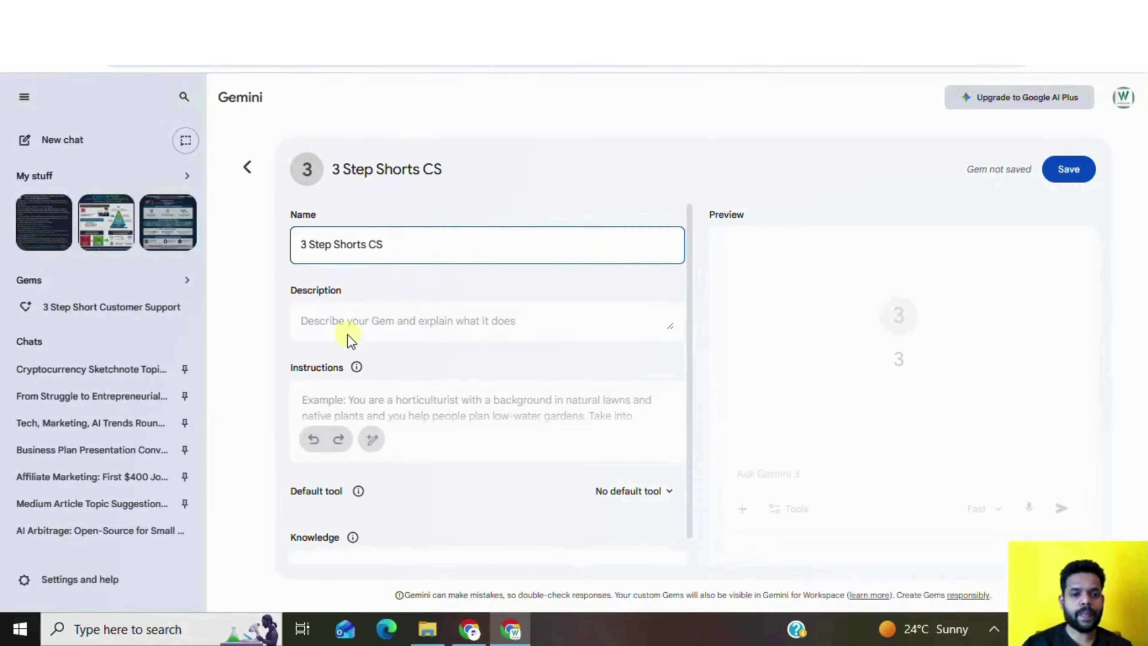
{"action": "left_click", "coordinate": [336, 322]}
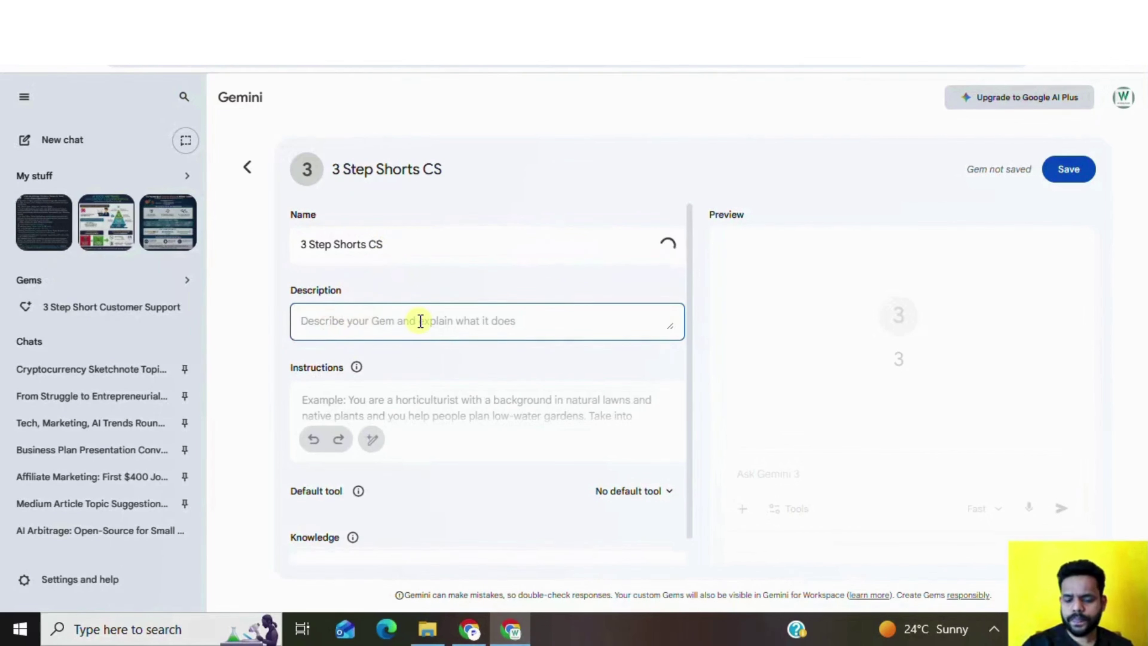
{"action": "type", "text": "A"}
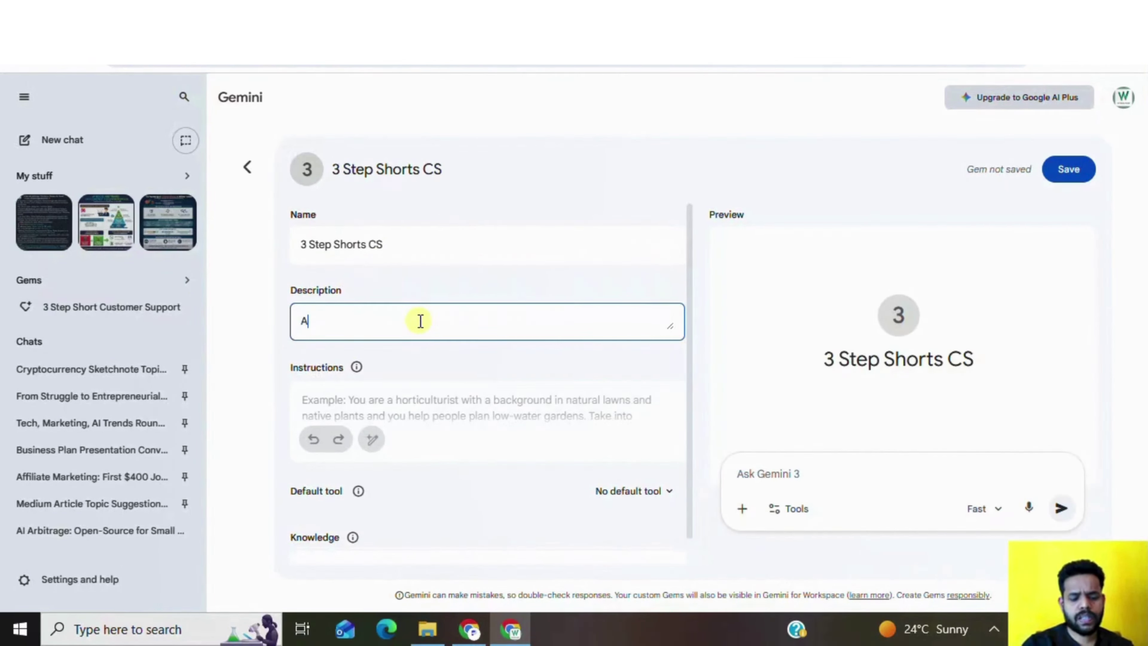
{"action": "type", "text": "sk Anything!"}
- Copy the line "Persona - You need to act as an support agent for 3 step shorts" from the notepad into the Gem's instructions
{"action": "scroll", "coordinate": [334, 362], "scroll_direction": "down", "scroll_amount": 1}
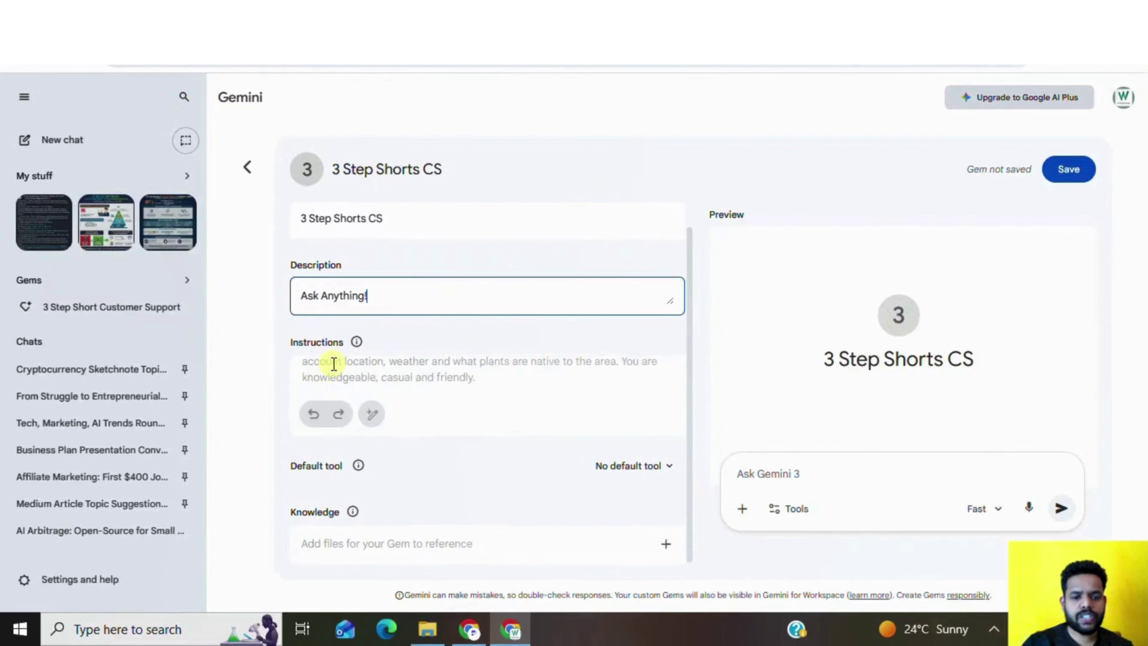
{"action": "left_click", "coordinate": [334, 364]}
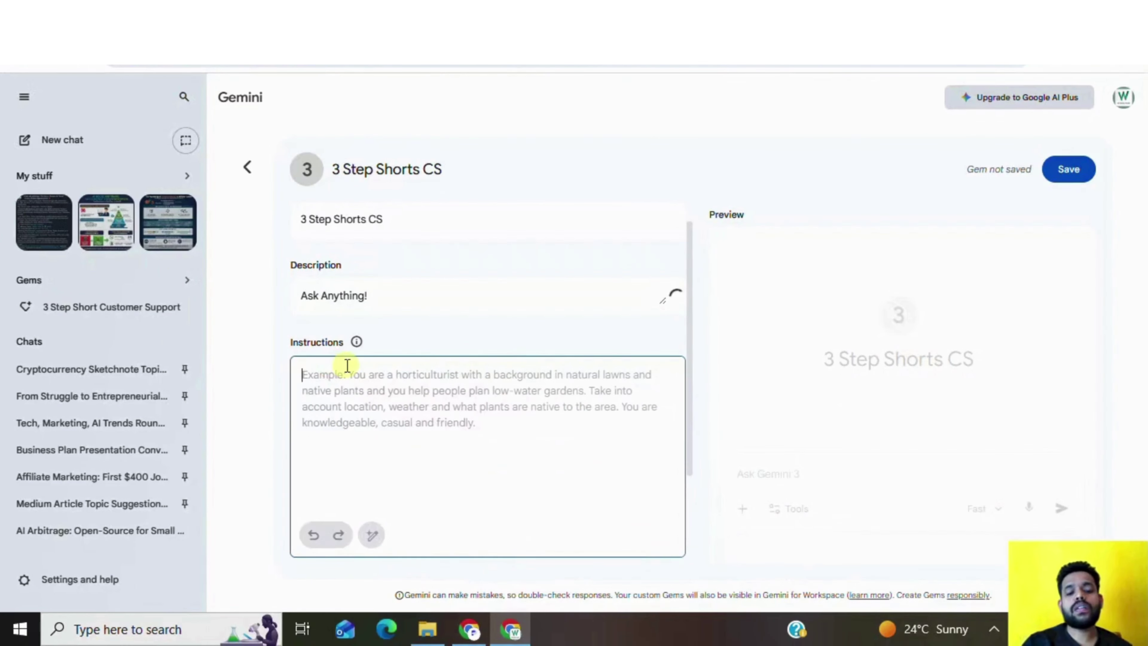
{"action": "left_click", "coordinate": [473, 634]}
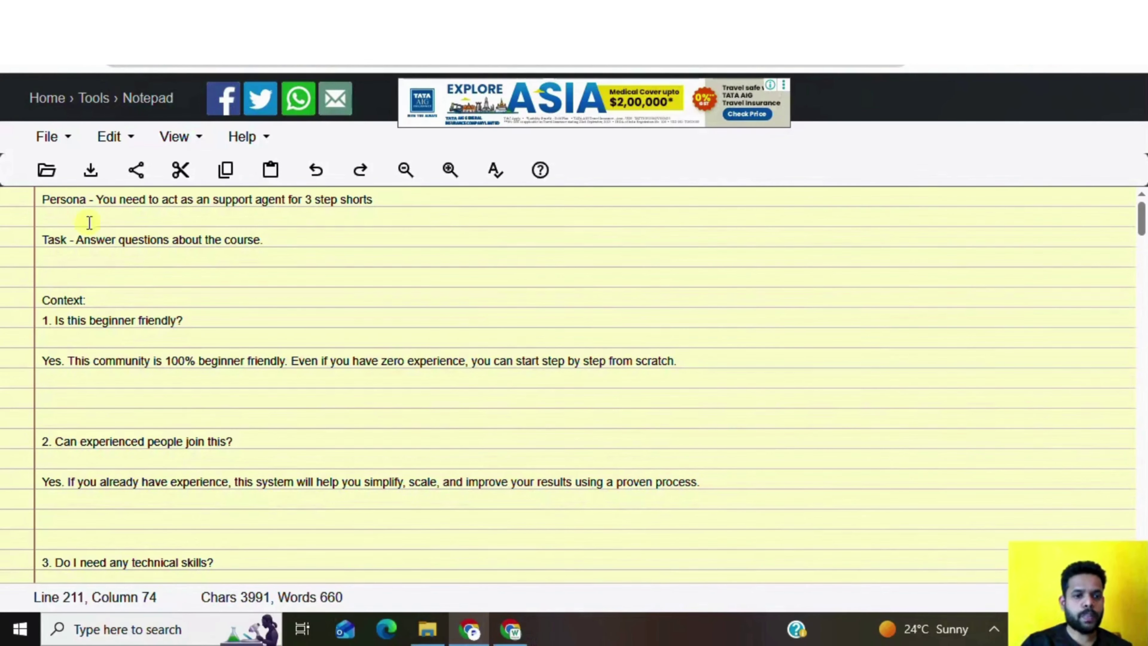
{"action": "triple_click", "coordinate": [95, 202]}
{"action": "key", "text": "ctrl+c"}
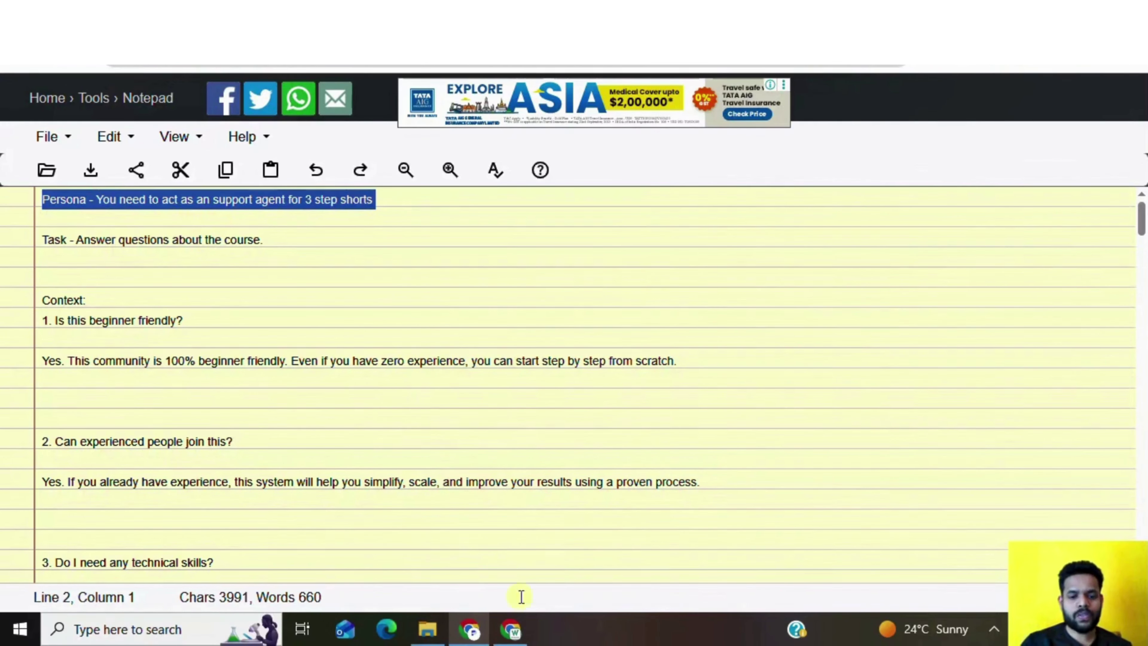
{"action": "left_click", "coordinate": [513, 631]}
{"action": "scroll", "coordinate": [351, 367], "scroll_direction": "down", "scroll_amount": 2}
{"action": "left_click", "coordinate": [329, 264]}
{"action": "key", "text": "ctrl+v"}
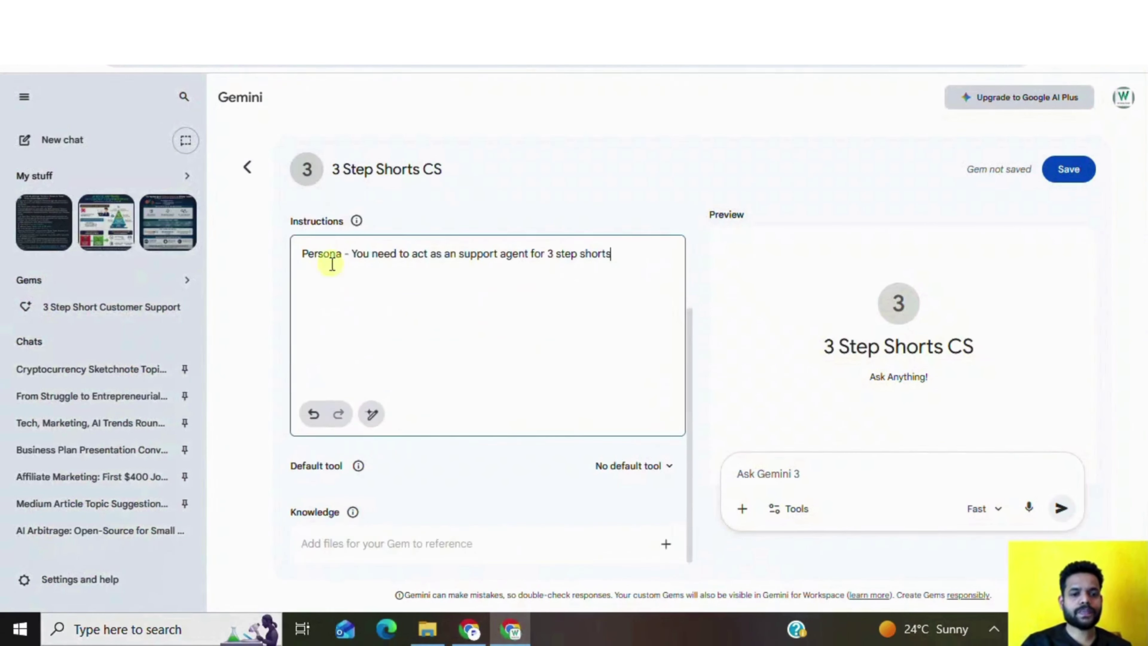
{"action": "scroll", "coordinate": [328, 264], "scroll_direction": "up", "scroll_amount": 3}
- Copy the line "Task - Answer questions about the course." from the notepad onto a new line below the persona in the Gem's instructions
{"action": "key", "text": "alt+Tab"}
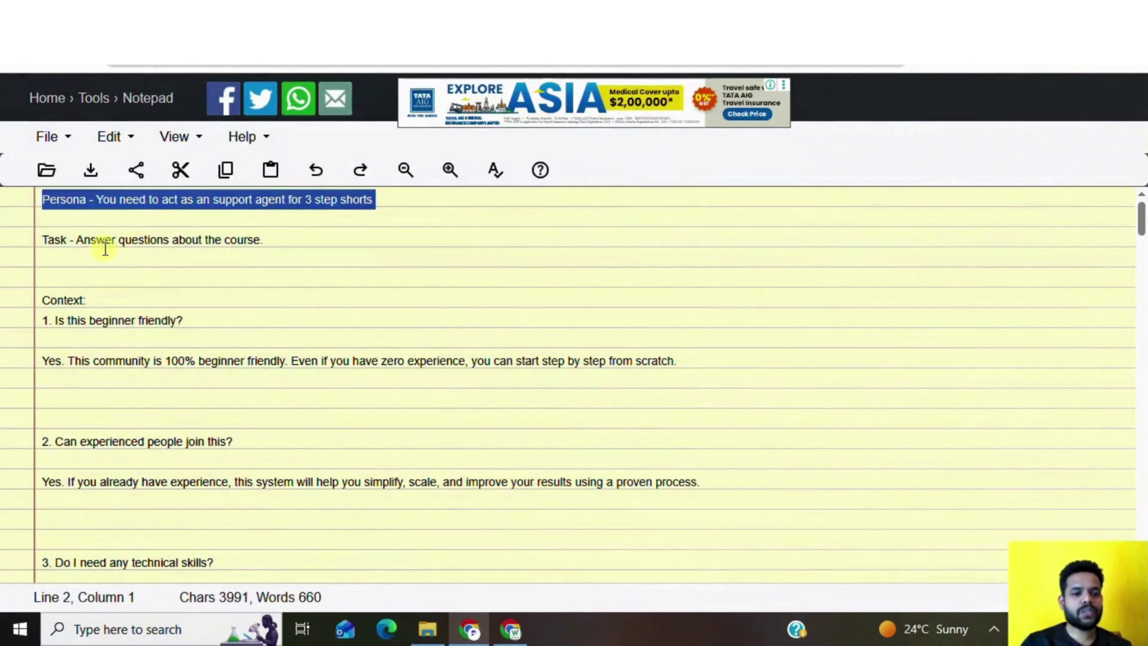
{"action": "triple_click", "coordinate": [104, 247]}
{"action": "key", "text": "ctrl+c"}
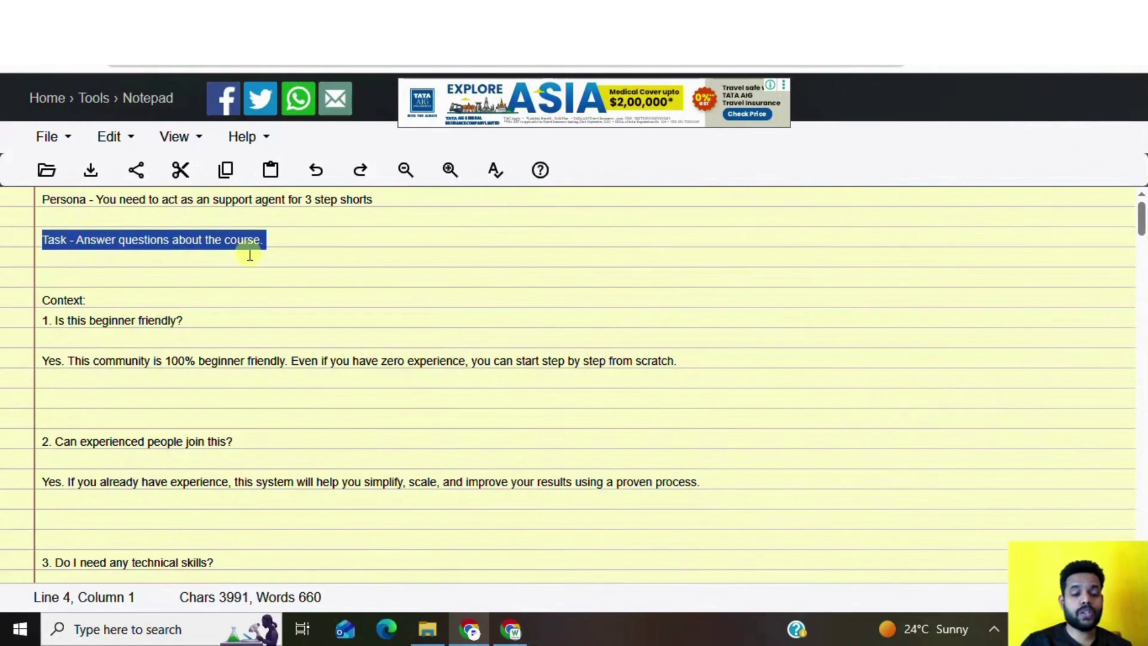
{"action": "key", "text": "alt+Tab"}
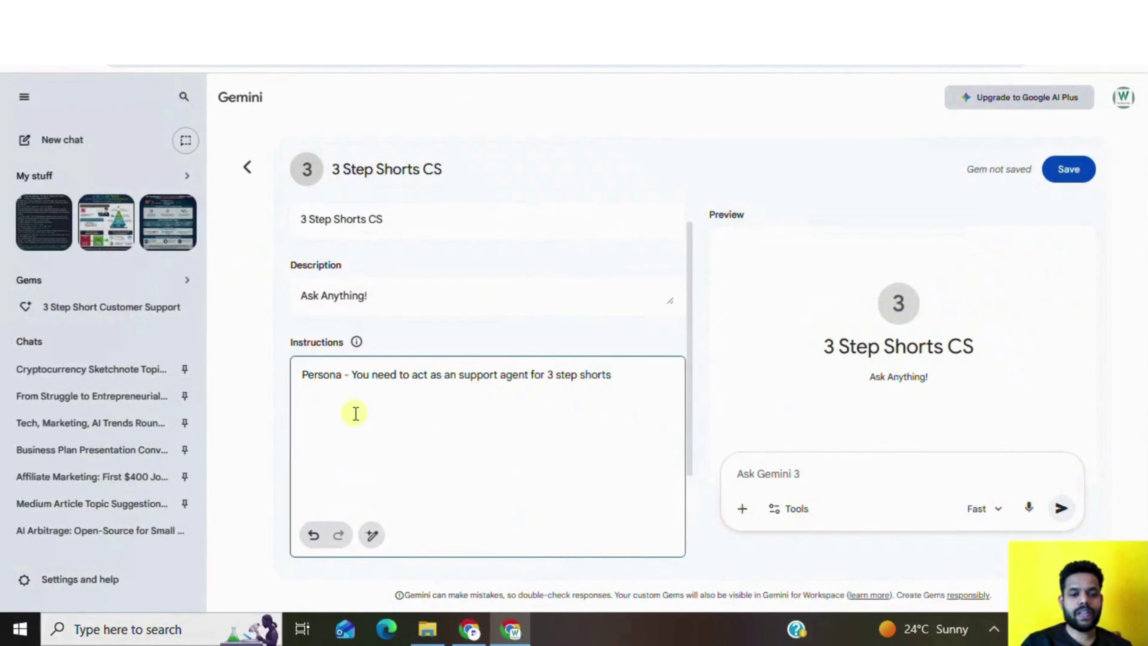
{"action": "left_click", "coordinate": [335, 390]}
{"action": "left_click", "coordinate": [632, 377]}
{"action": "key", "text": "Return"}
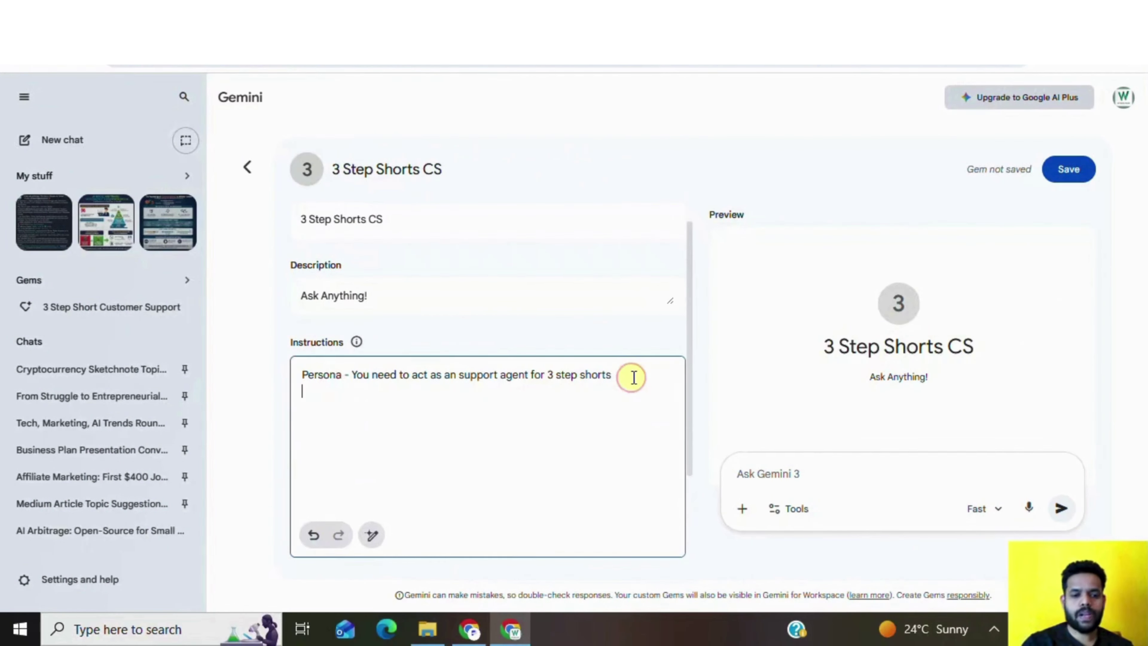
{"action": "key", "text": "ctrl+v"}
{"action": "scroll", "coordinate": [634, 378], "scroll_direction": "down", "scroll_amount": 3}
- Copy everything from "Context:" through the closing format line in the notepad and add it below the task in the Gem's instructions
{"action": "key", "text": "alt+Tab"}
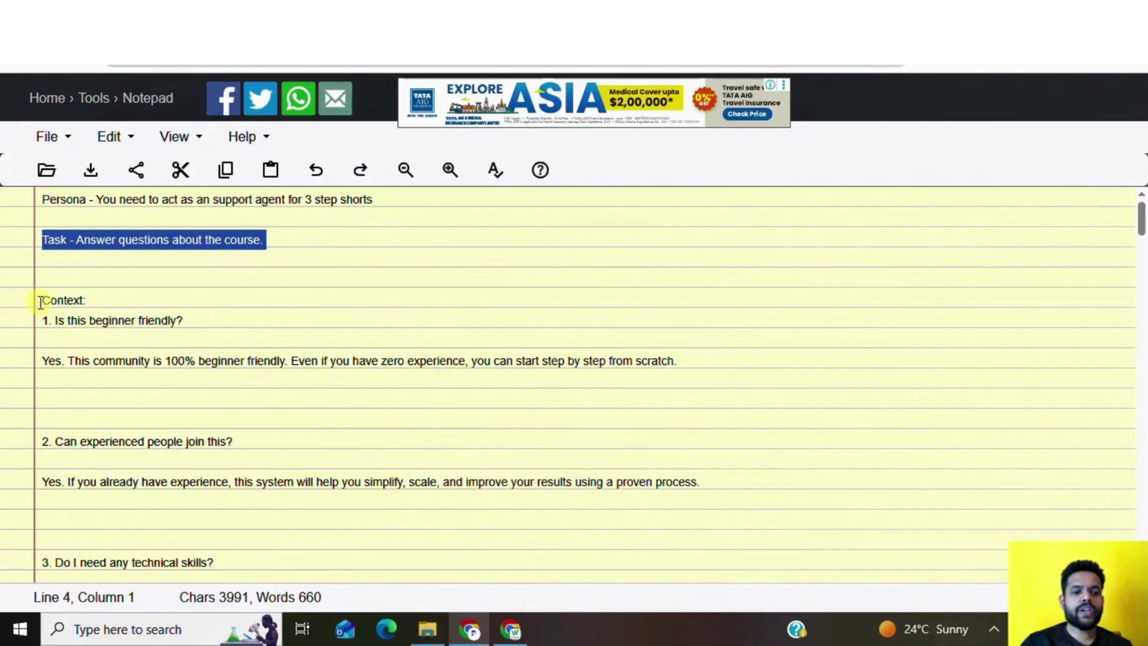
{"action": "left_click_drag", "start_coordinate": [41, 302], "coordinate": [181, 327]}
{"action": "scroll", "coordinate": [180, 326], "scroll_direction": "down", "scroll_amount": 15}
{"action": "scroll", "coordinate": [182, 326], "scroll_direction": "down", "scroll_amount": 10}
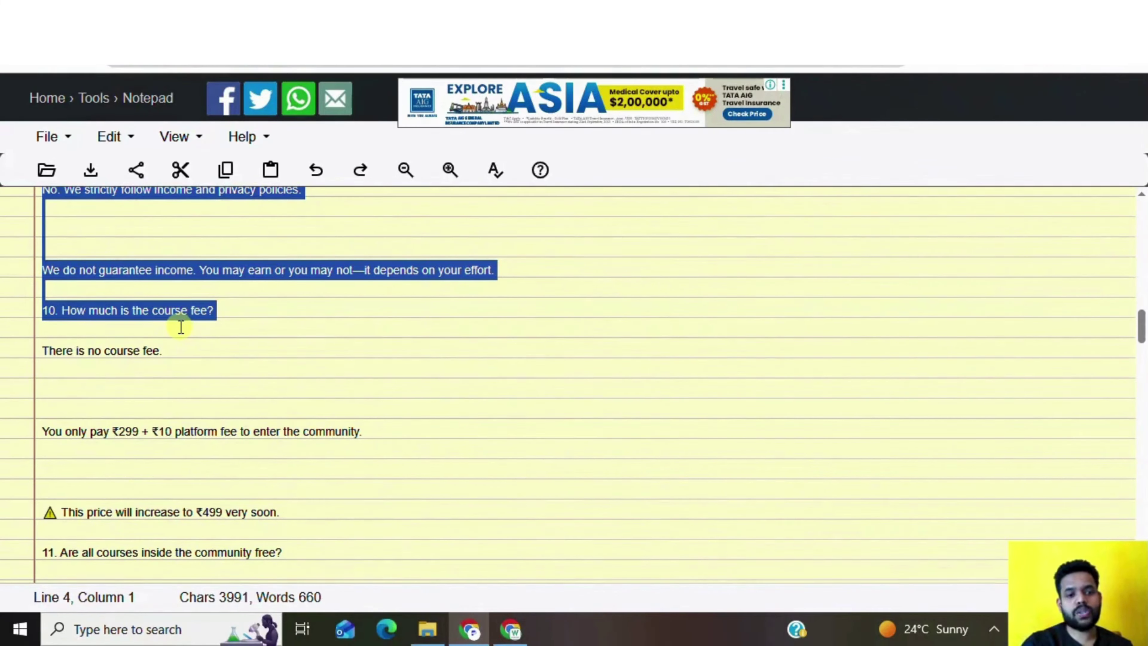
{"action": "scroll", "coordinate": [166, 342], "scroll_direction": "down", "scroll_amount": 15}
{"action": "left_click_drag", "start_coordinate": [181, 327], "coordinate": [456, 575]}
{"action": "scroll", "coordinate": [174, 362], "scroll_direction": "down", "scroll_amount": 15}
{"action": "scroll", "coordinate": [151, 371], "scroll_direction": "down", "scroll_amount": 15}
{"action": "scroll", "coordinate": [150, 374], "scroll_direction": "down", "scroll_amount": 3}
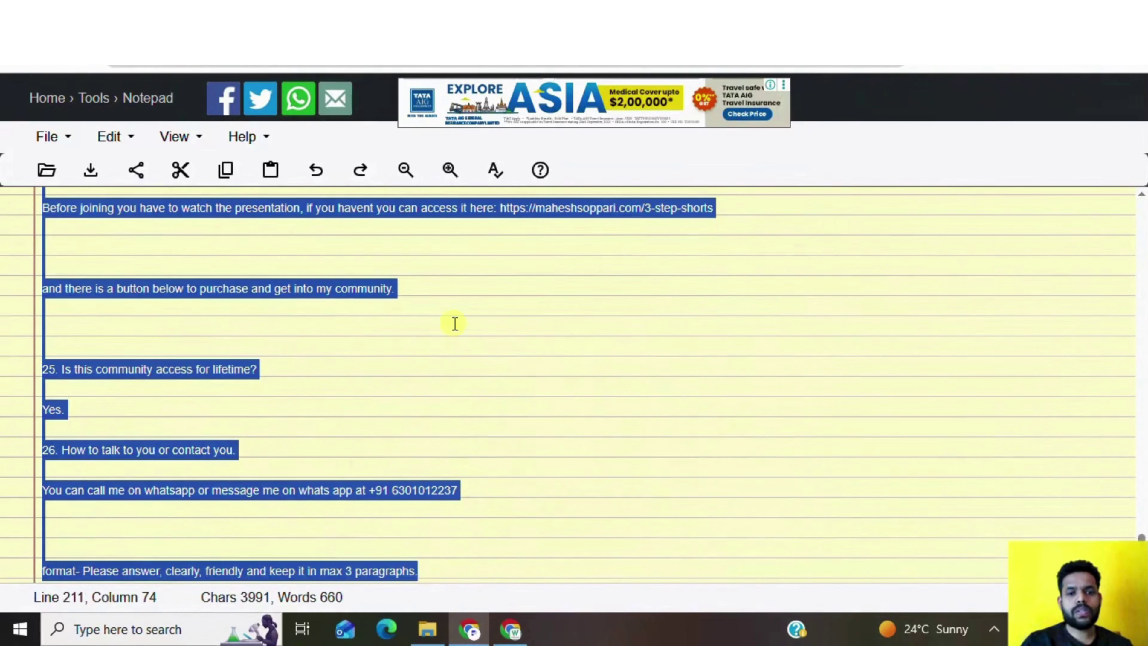
{"action": "key", "text": "alt+Tab"}
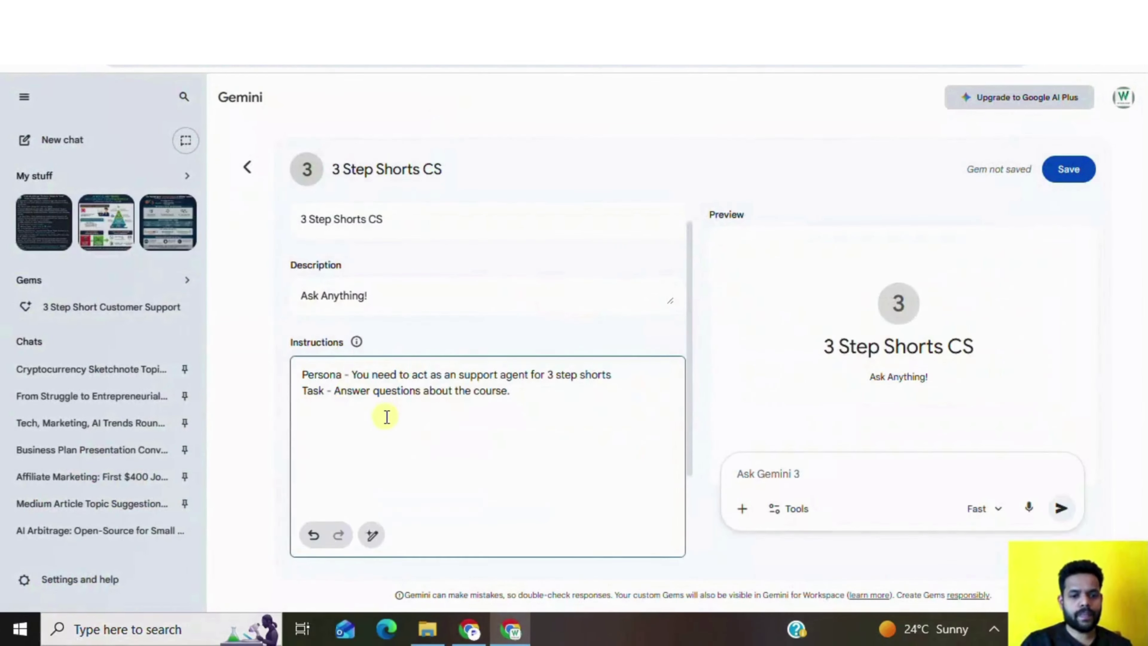
{"action": "key", "text": "ctrl+v"}
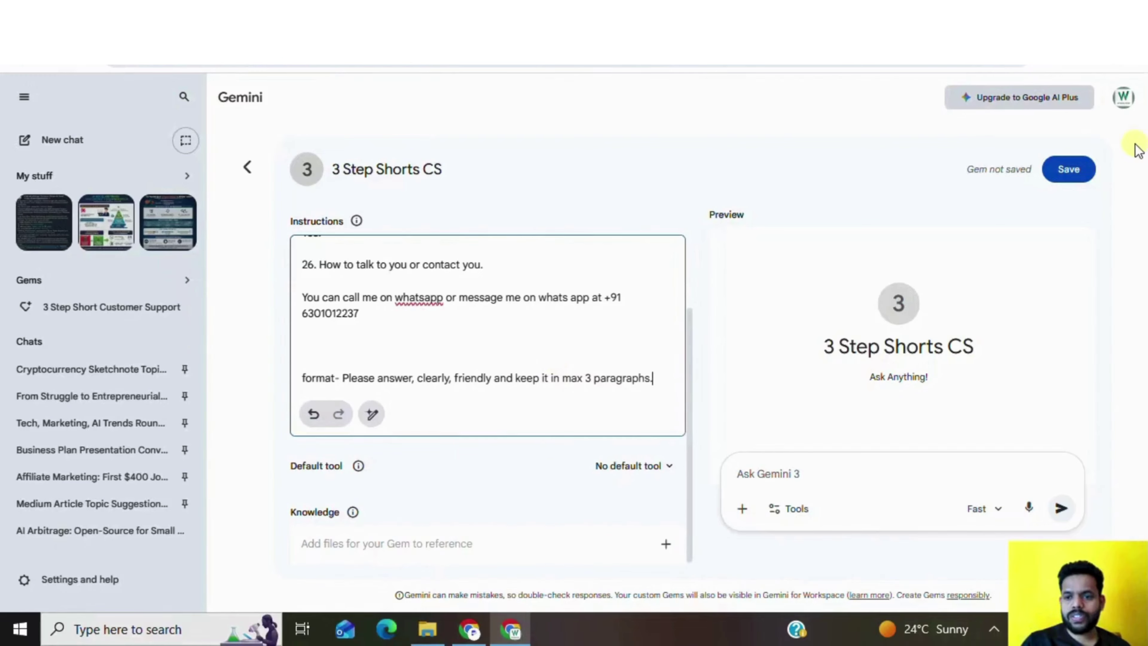
- Save the 3 Step Shorts CS Gem and start a chat with it
{"action": "left_click", "coordinate": [1077, 175]}
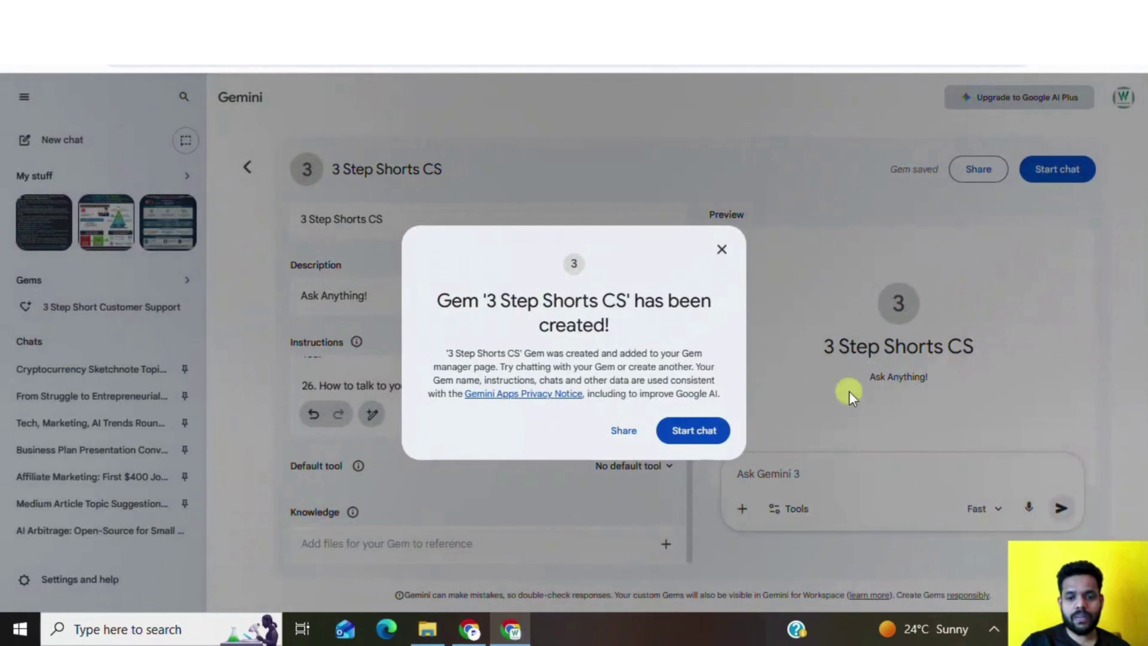
{"action": "left_click", "coordinate": [709, 436]}
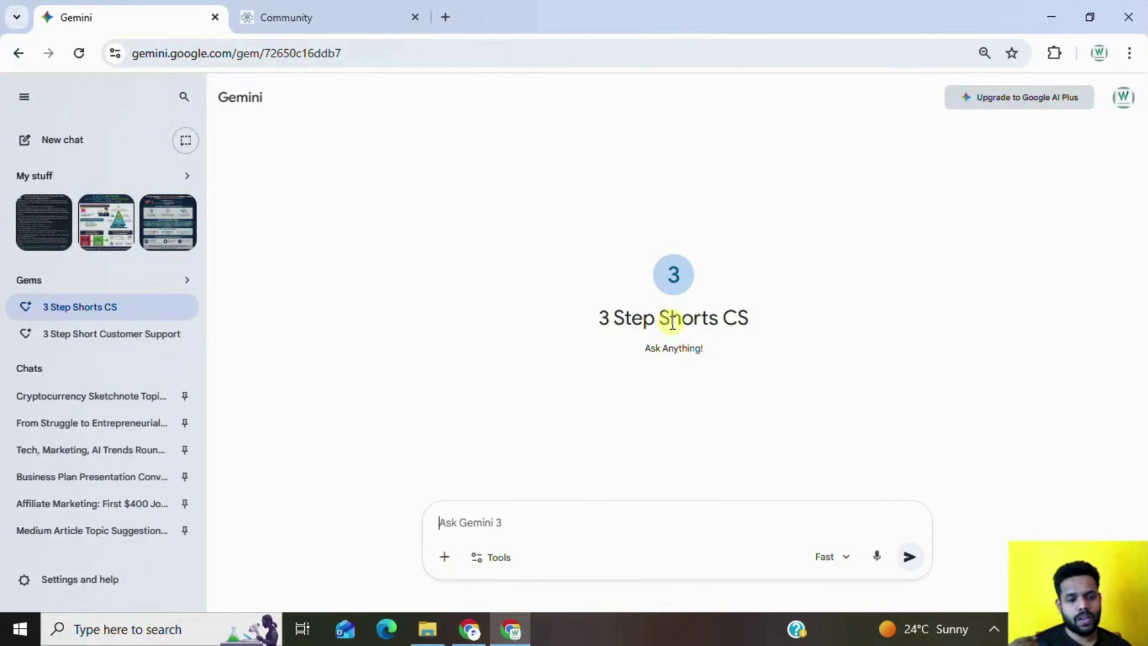
- Share the 3 Step Shorts CS Gem with anyone who has the link, and copy its link
{"action": "mouse_move", "coordinate": [163, 317]}
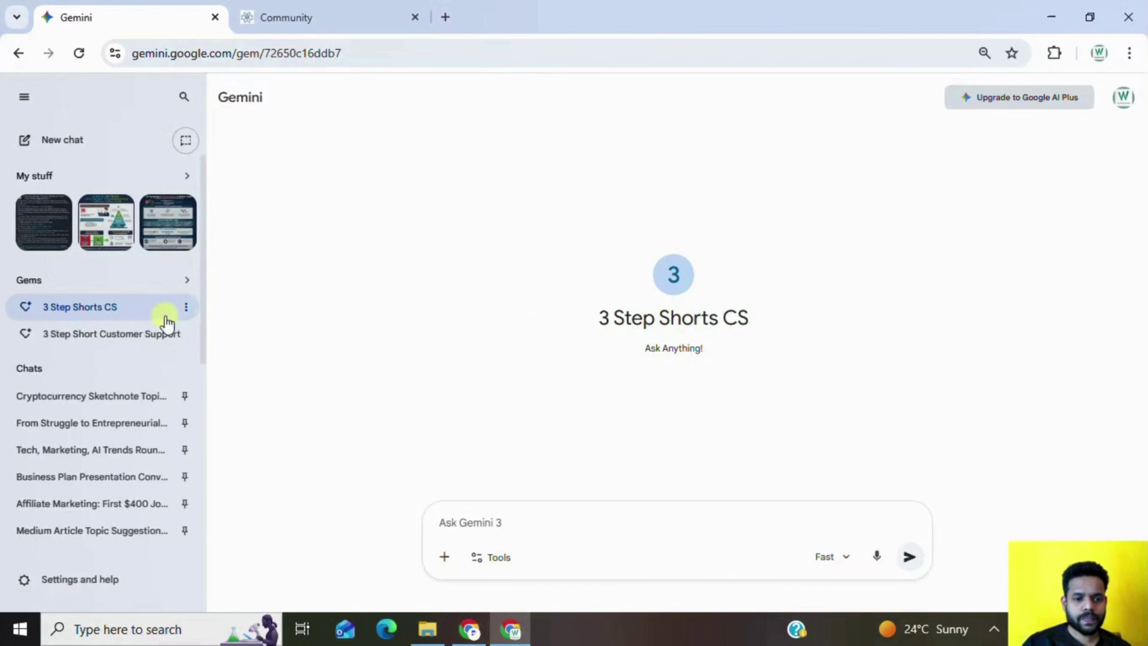
{"action": "left_click", "coordinate": [187, 308]}
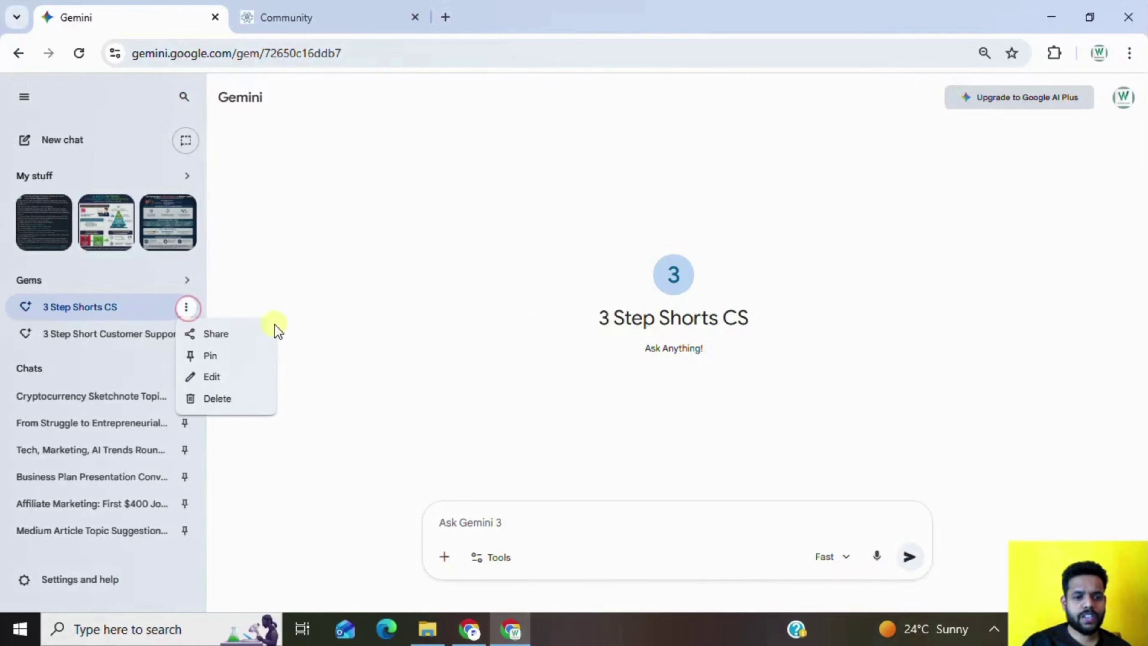
{"action": "left_click", "coordinate": [220, 335]}
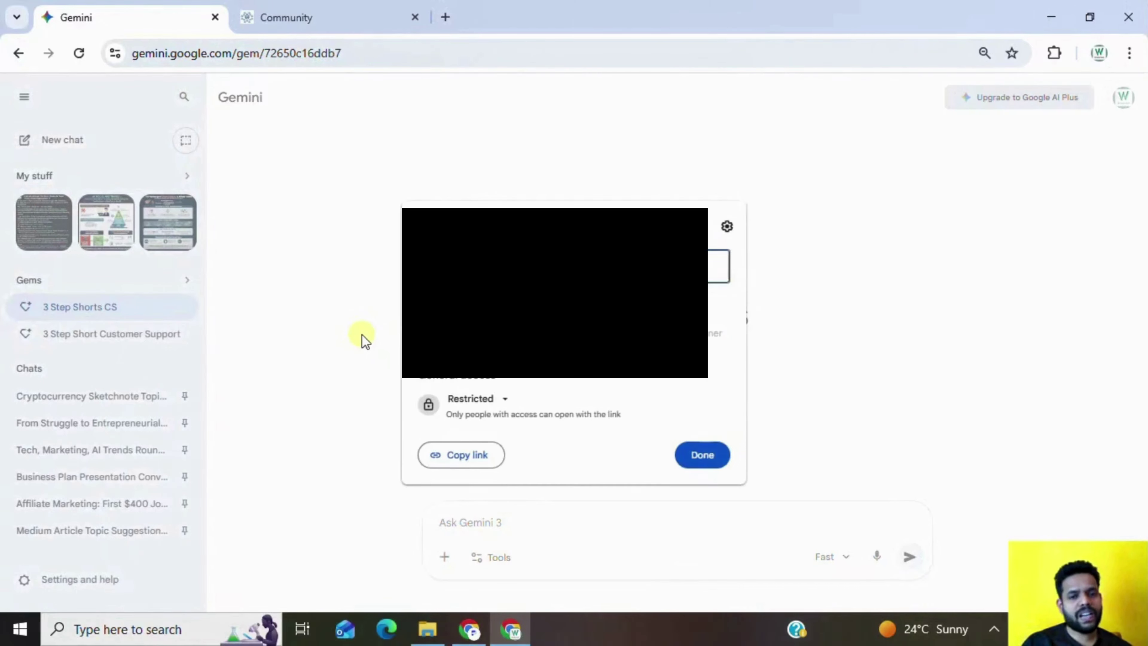
{"action": "left_click", "coordinate": [505, 400]}
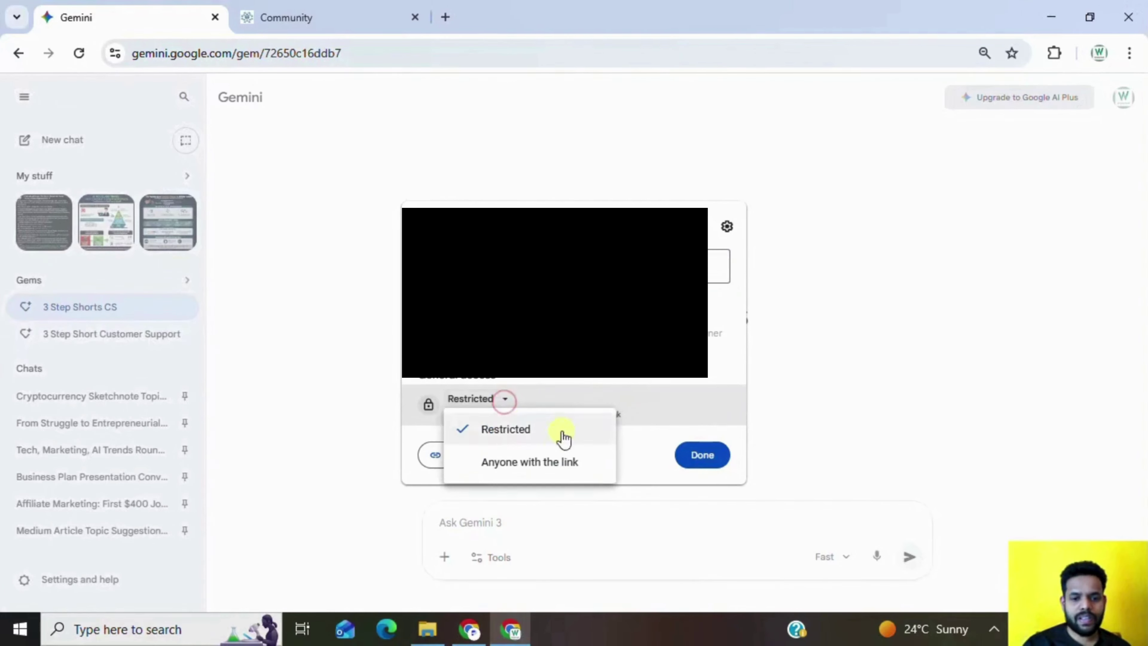
{"action": "left_click", "coordinate": [534, 467]}
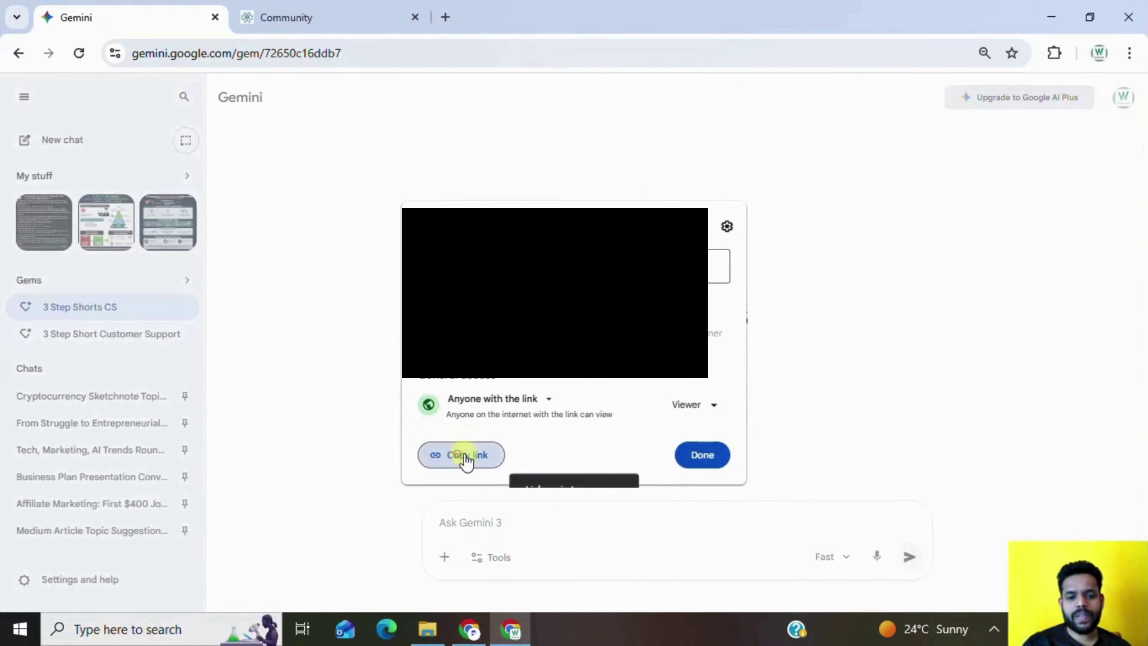
{"action": "left_click", "coordinate": [459, 456]}
{"action": "left_click", "coordinate": [701, 455]}
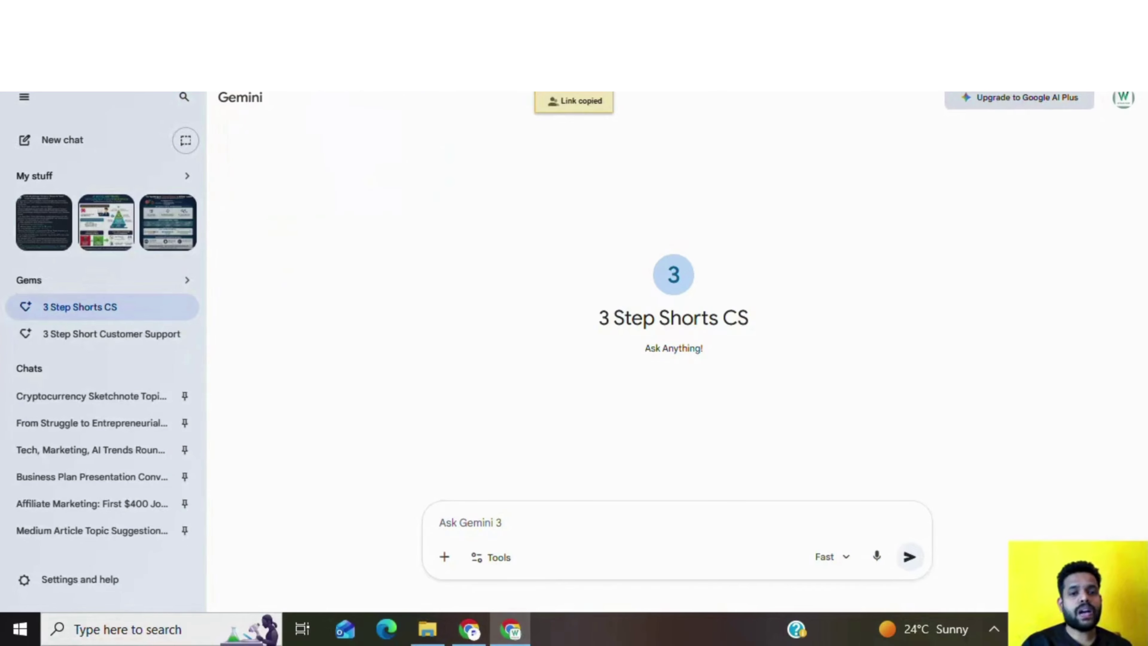
- Open the copied Gem share link in a new browser tab
{"action": "key", "text": "ctrl+t"}
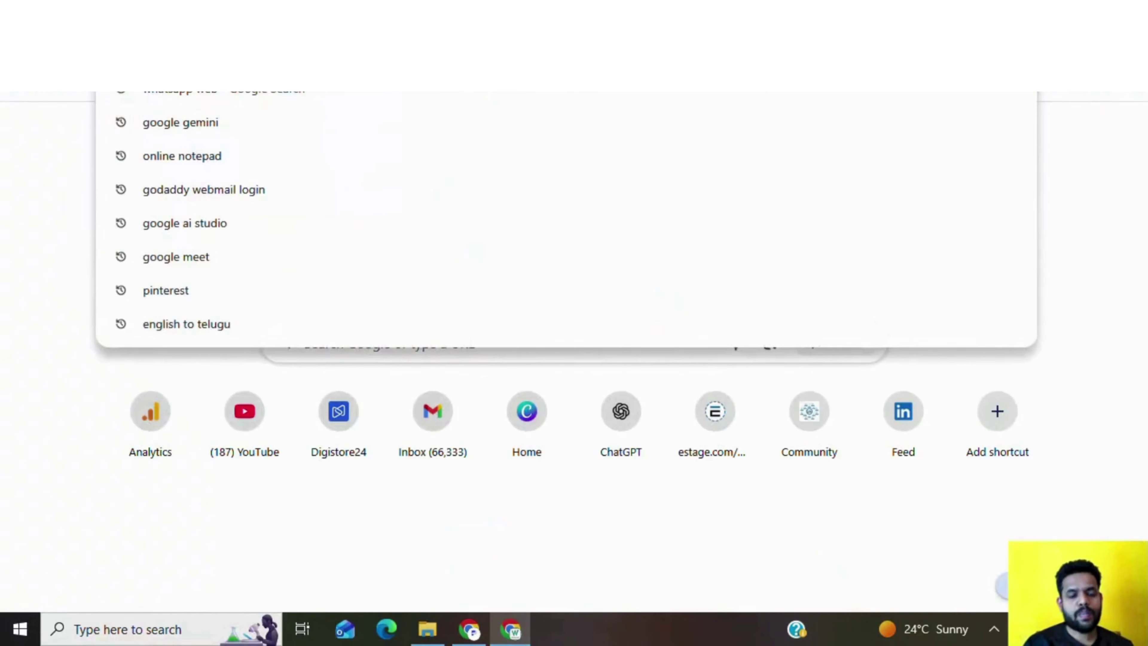
{"action": "key", "text": "ctrl+v"}
{"action": "key", "text": "Return"}
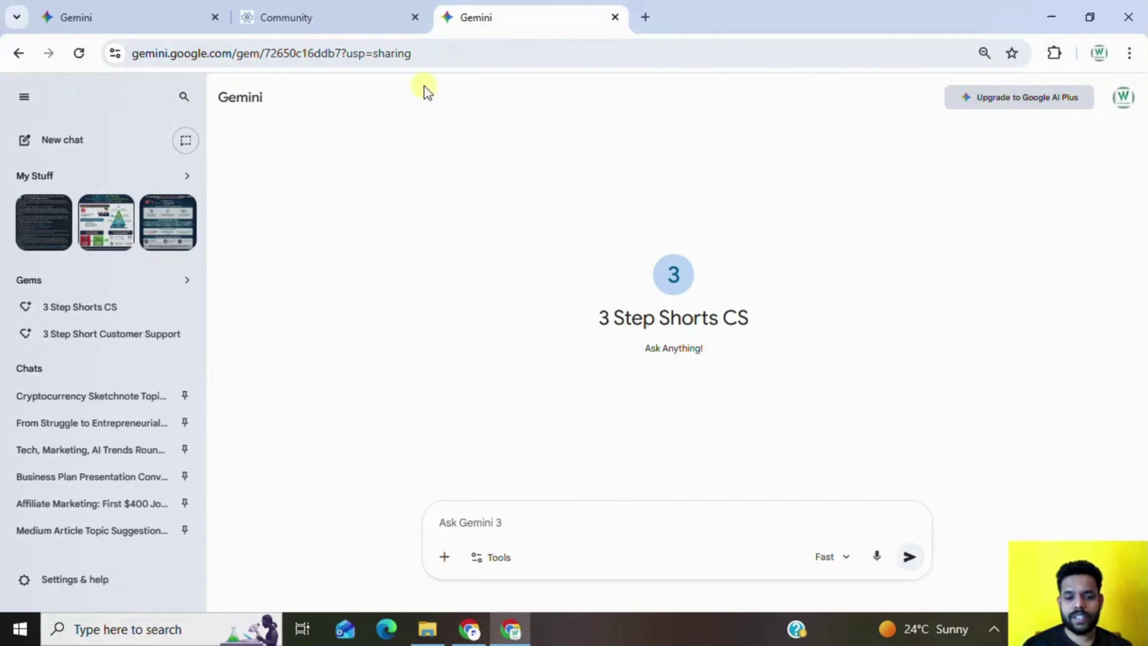
{"action": "left_click", "coordinate": [499, 515]}
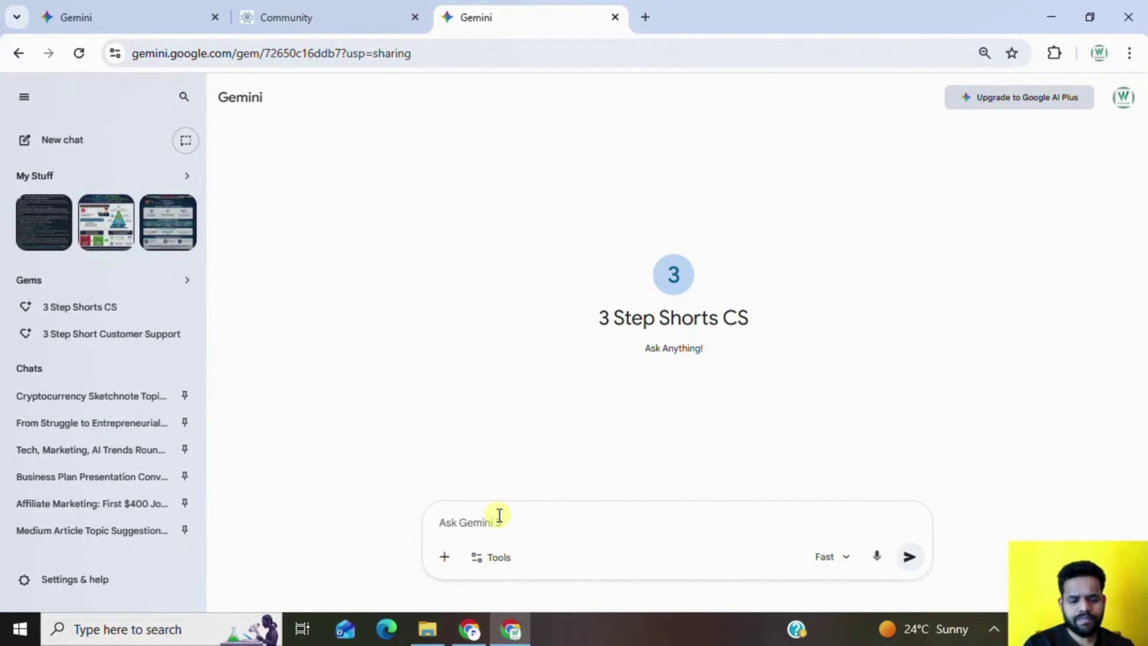
{"action": "type", "text": "wh"}
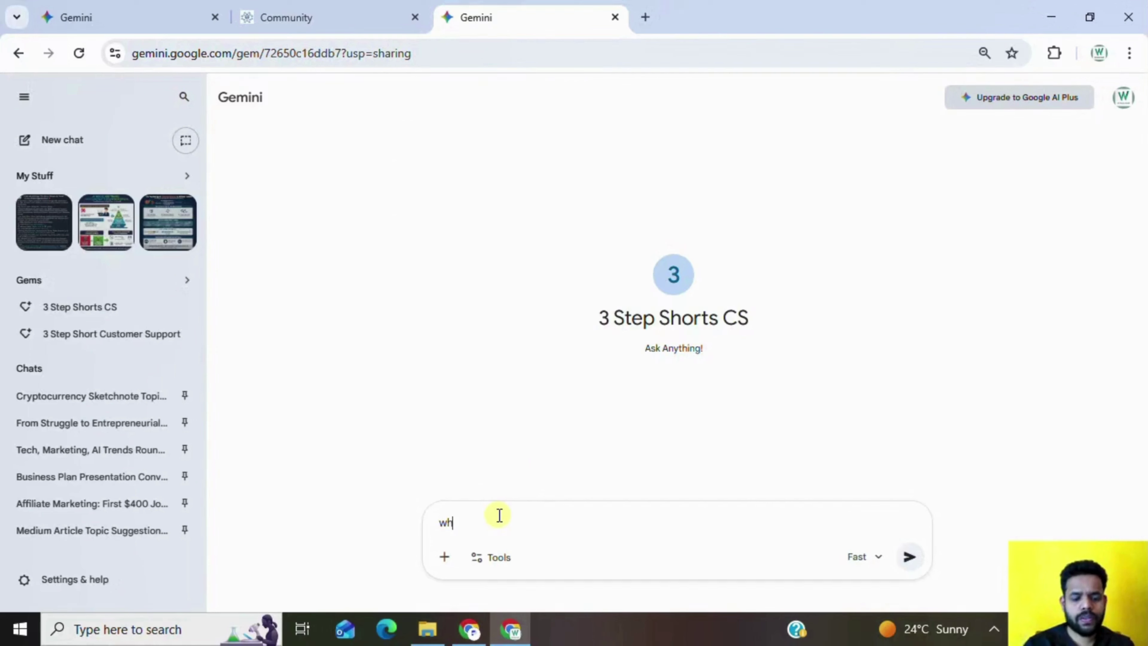
{"action": "type", "text": "at is the price"}
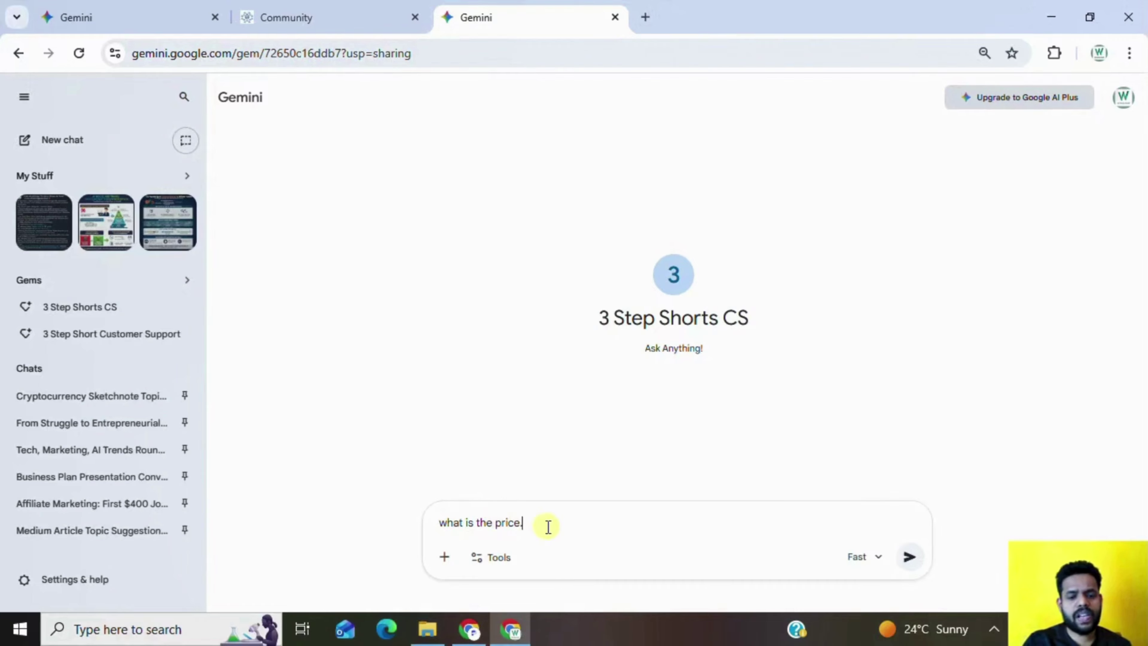
{"action": "triple_click", "coordinate": [547, 526]}
{"action": "key", "text": "BackSpace"}
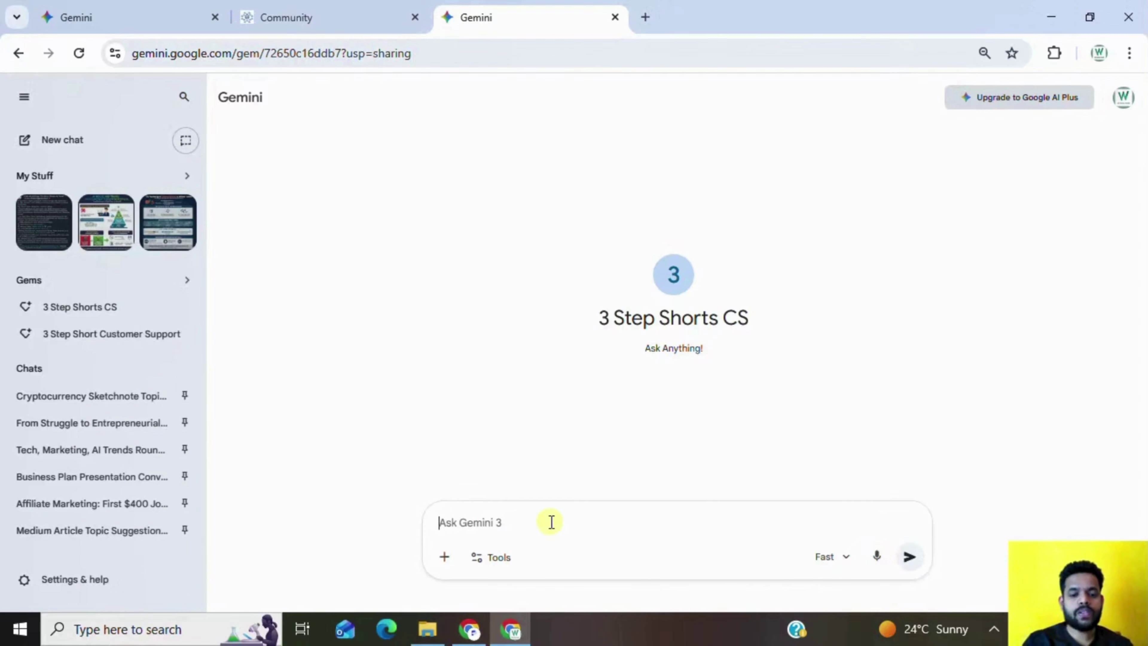
{"action": "key", "text": "ctrl+v"}
{"action": "key", "text": "ctrl+z"}
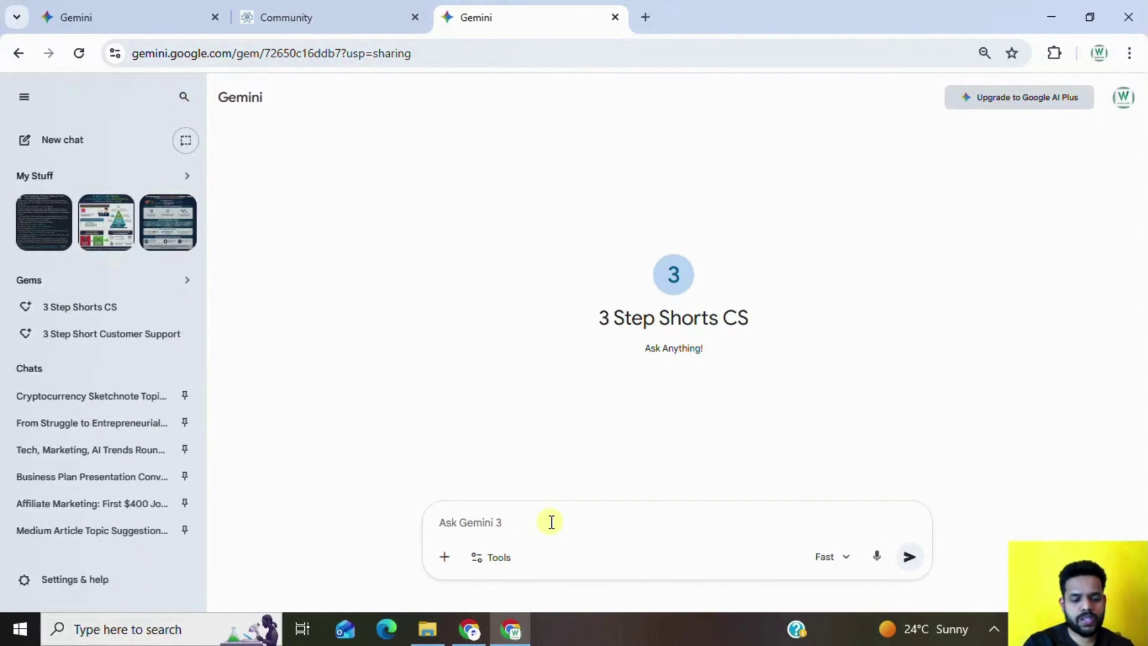
- Ask the shared Gem "whats the price?"
{"action": "type", "text": "what"}
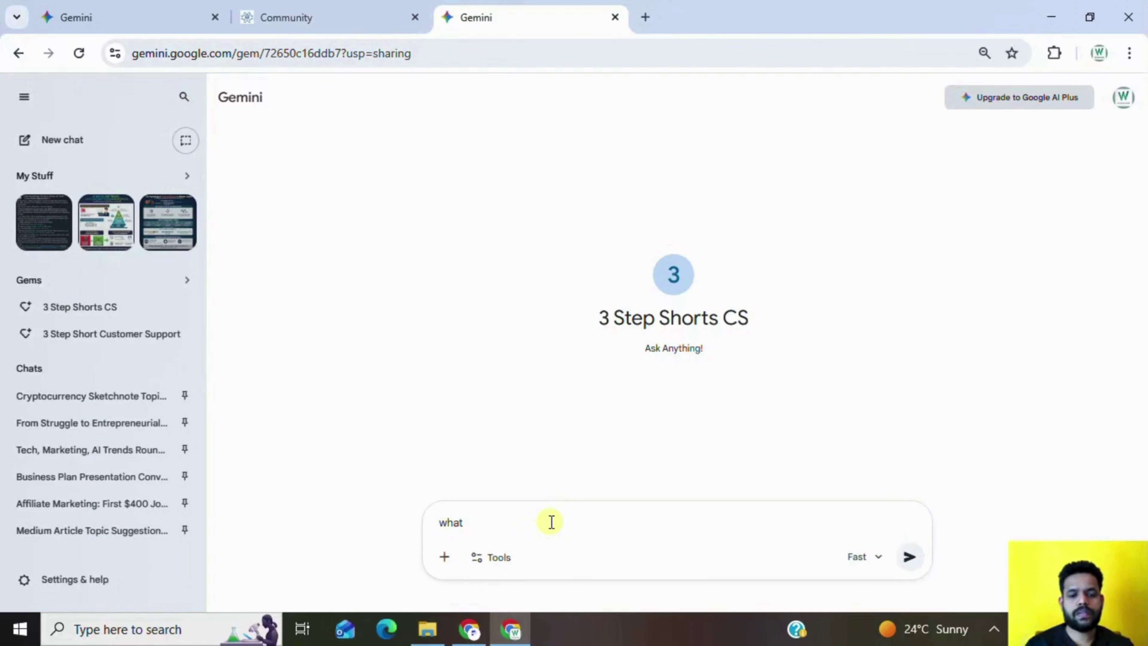
{"action": "type", "text": "s the price?"}
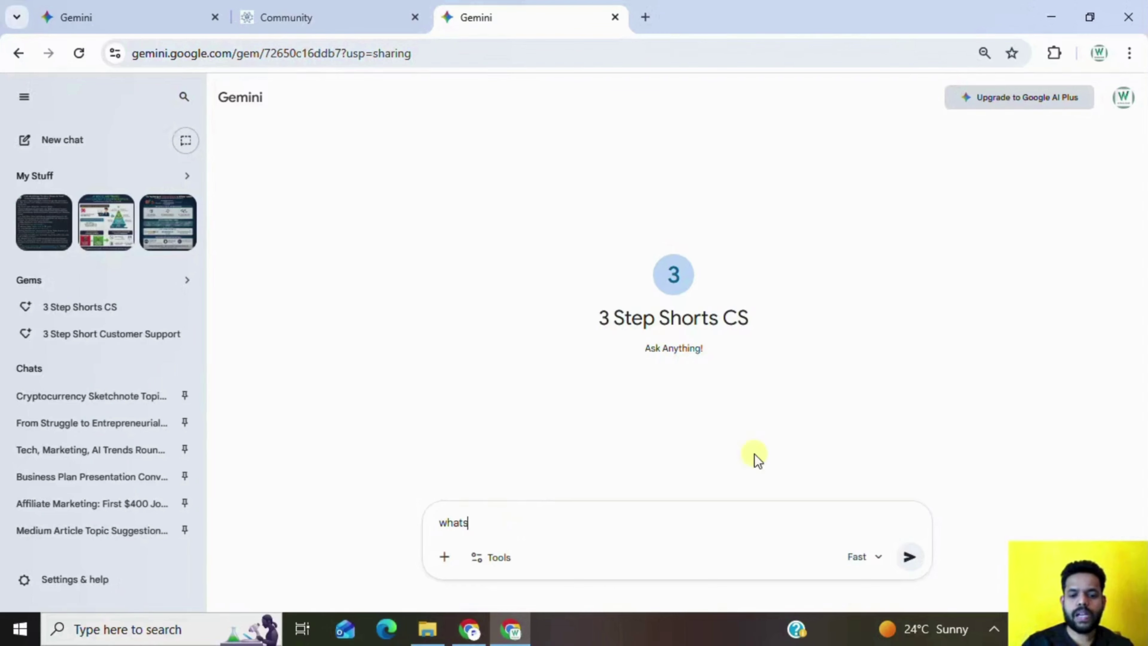
{"action": "left_click", "coordinate": [909, 558]}
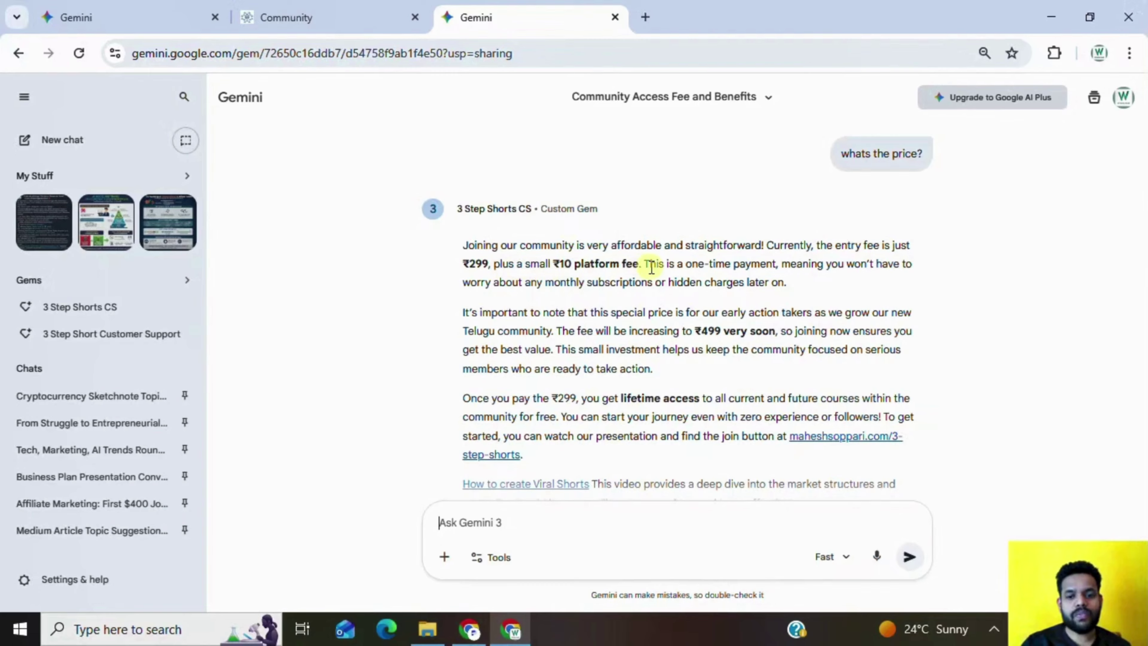
- Review the Gem's answer about the price, including the fee increase, the access terms and the attached video
{"action": "scroll", "coordinate": [585, 313], "scroll_direction": "down", "scroll_amount": 2}
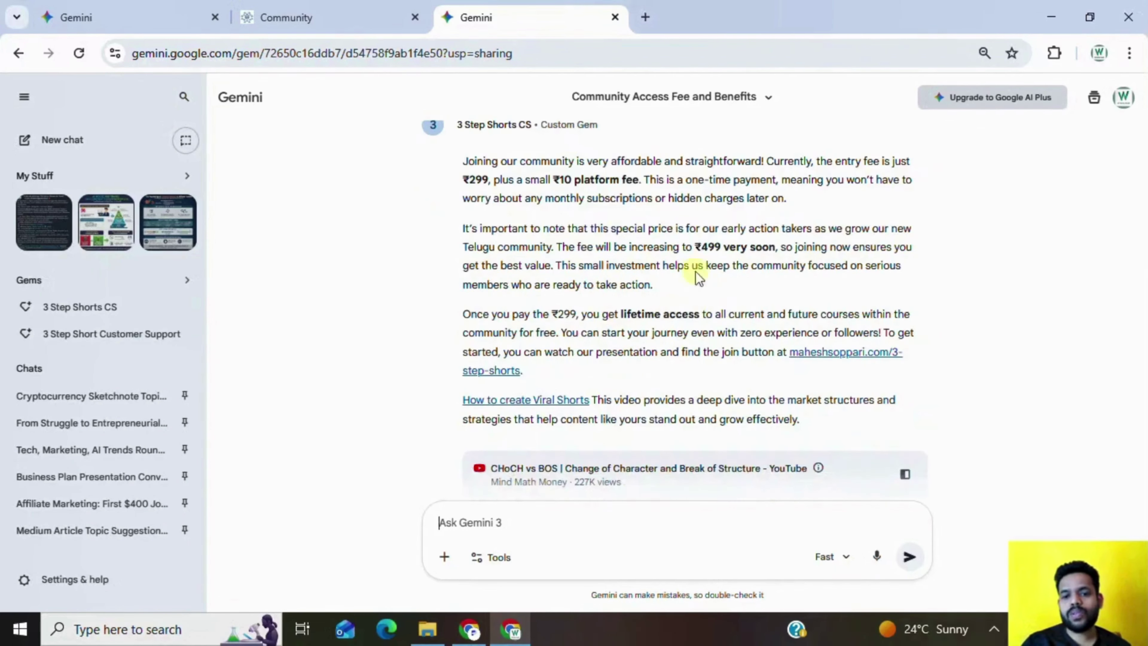
{"action": "left_click_drag", "start_coordinate": [695, 247], "coordinate": [772, 243]}
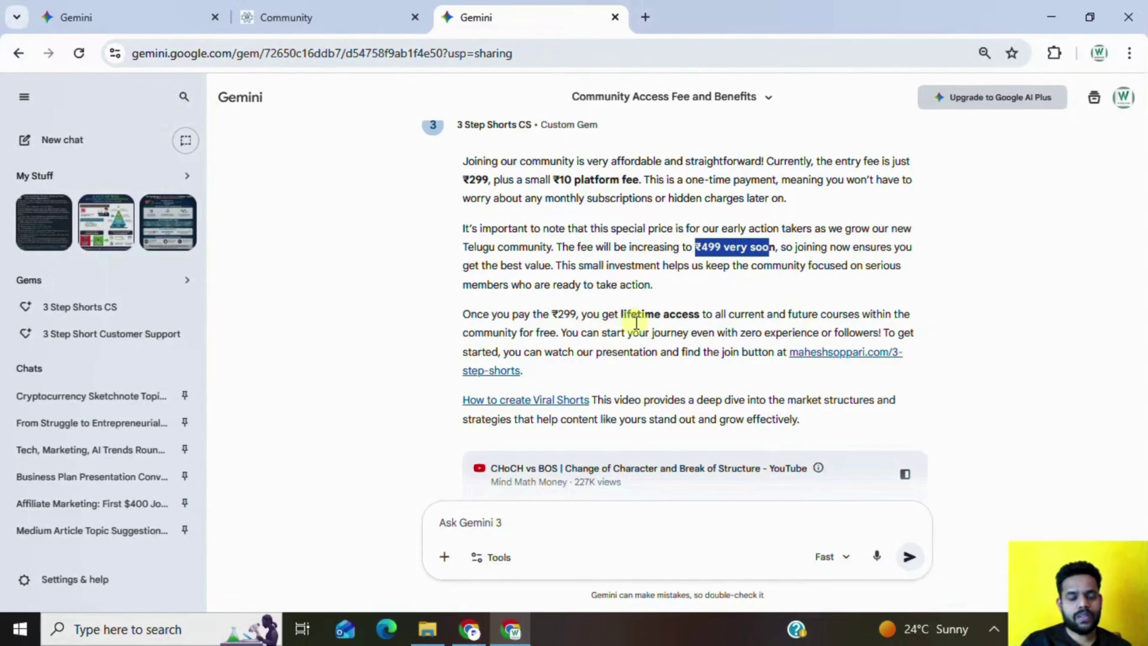
{"action": "left_click_drag", "start_coordinate": [617, 315], "coordinate": [706, 314]}
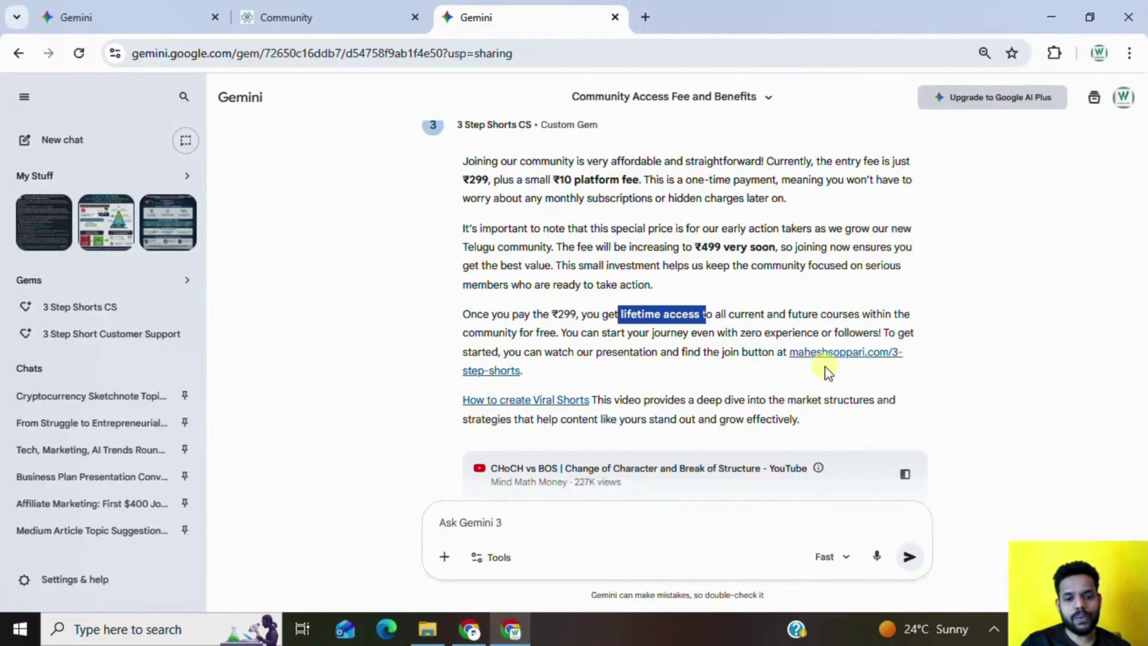
{"action": "scroll", "coordinate": [586, 360], "scroll_direction": "down", "scroll_amount": 3}
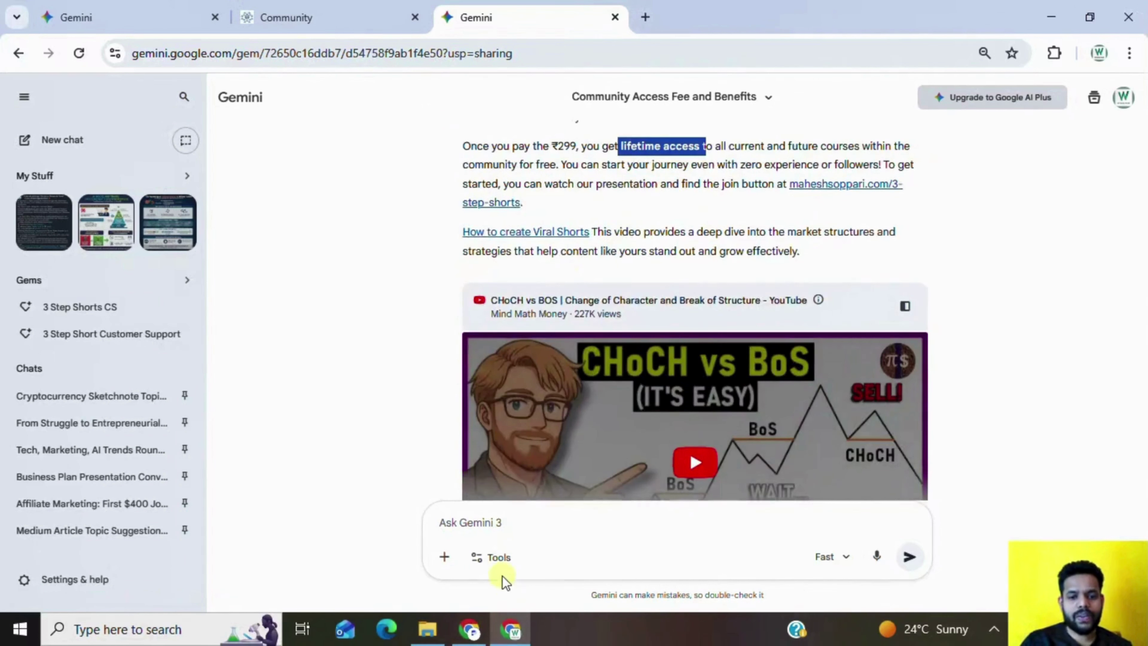
{"action": "scroll", "coordinate": [594, 371], "scroll_direction": "down", "scroll_amount": 3}
{"action": "scroll", "coordinate": [507, 452], "scroll_direction": "up", "scroll_amount": 5}
{"action": "scroll", "coordinate": [507, 452], "scroll_direction": "down", "scroll_amount": 5}
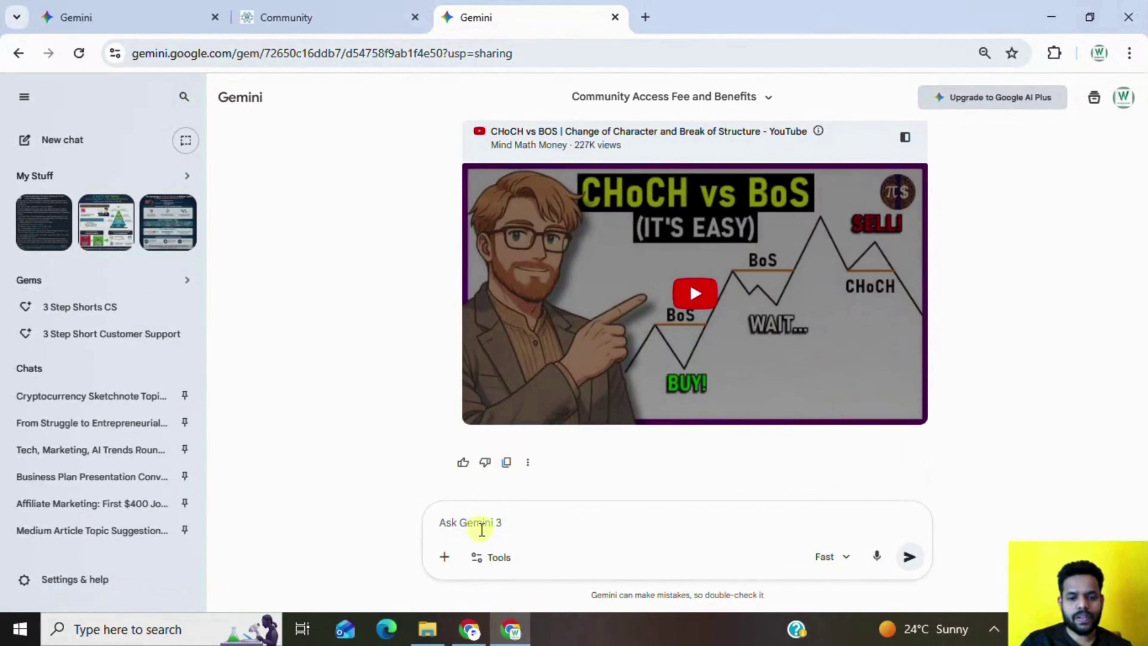
- Ask the shared Gem "how will i make money?"
{"action": "left_click", "coordinate": [478, 527]}
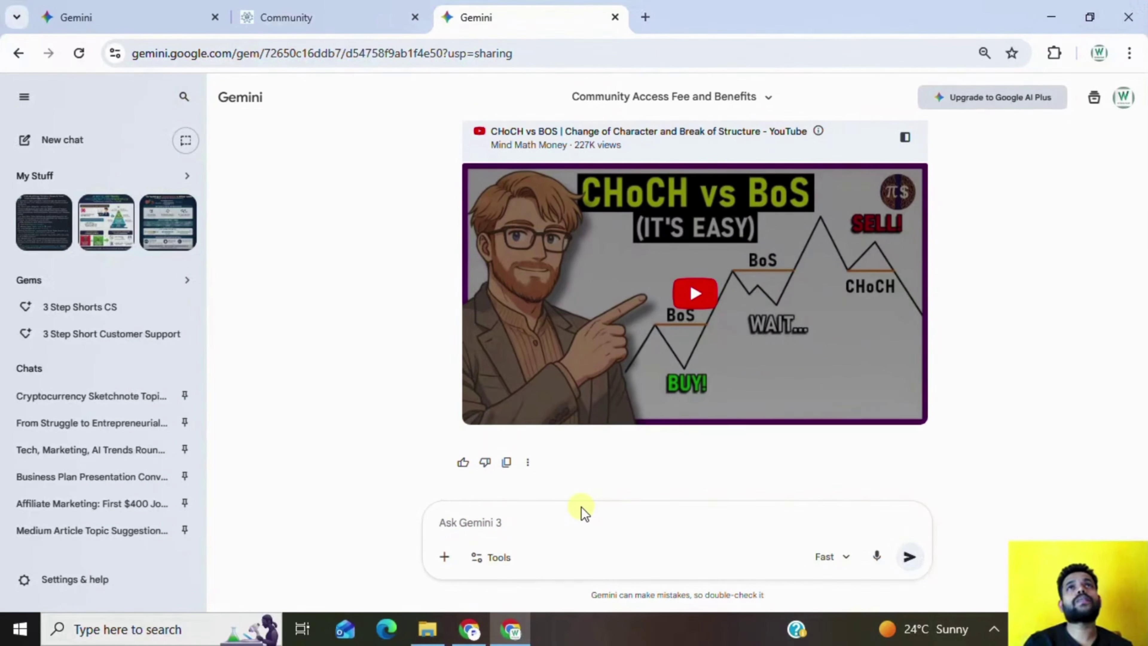
{"action": "type", "text": "how"}
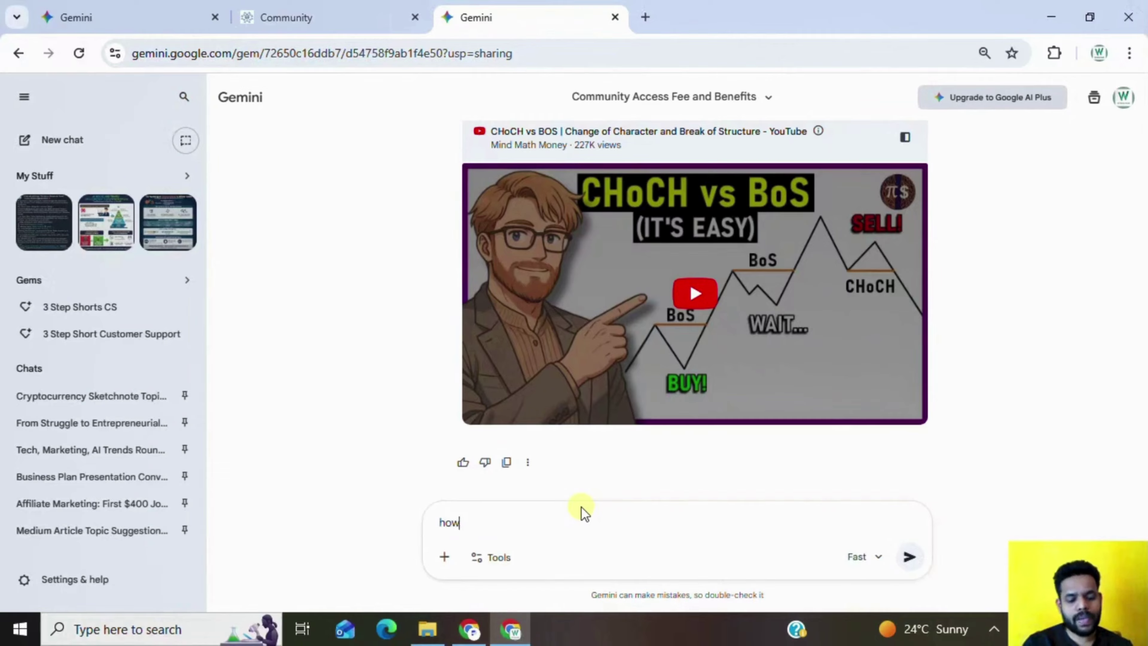
{"action": "type", "text": " will i "}
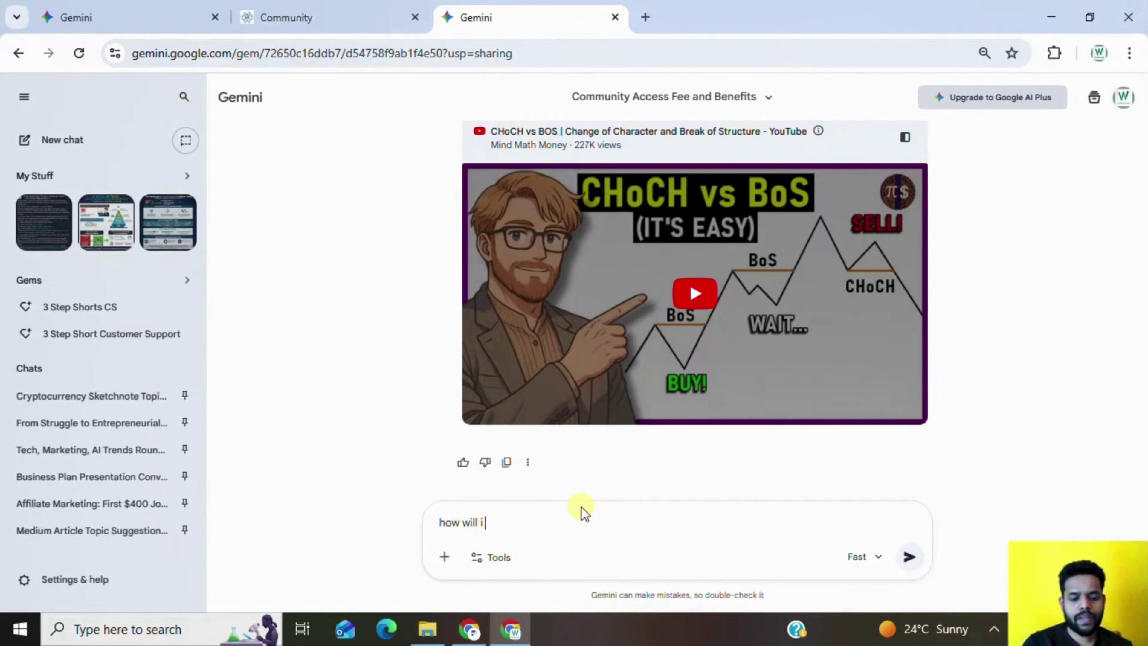
{"action": "type", "text": "make money"}
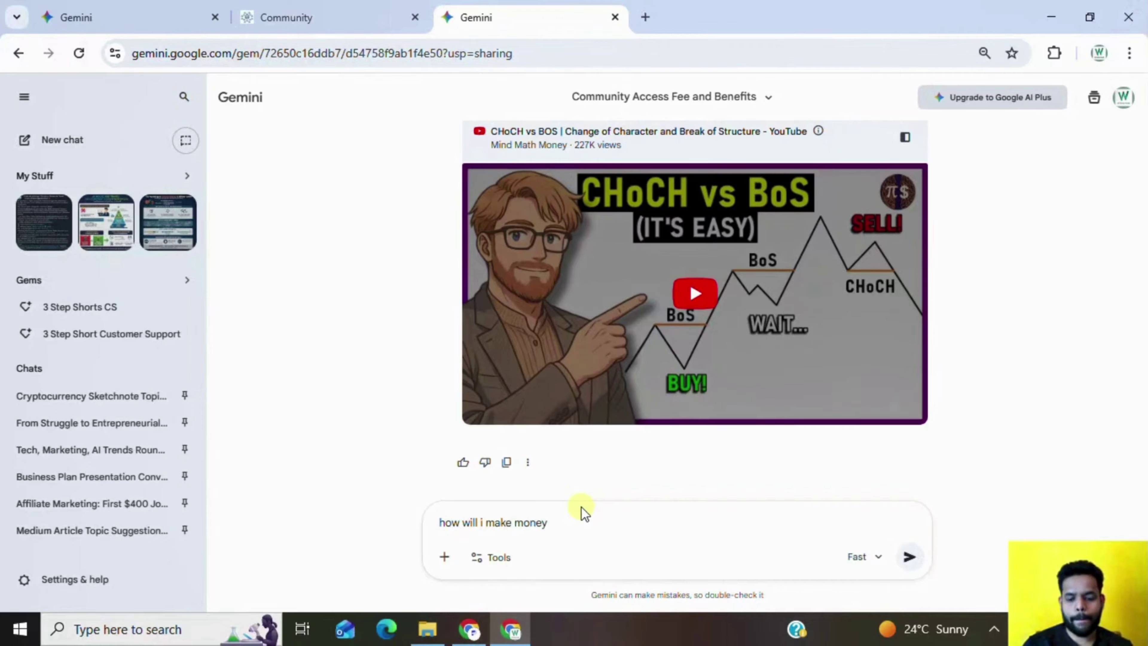
{"action": "type", "text": "?"}
{"action": "key", "text": "Return"}
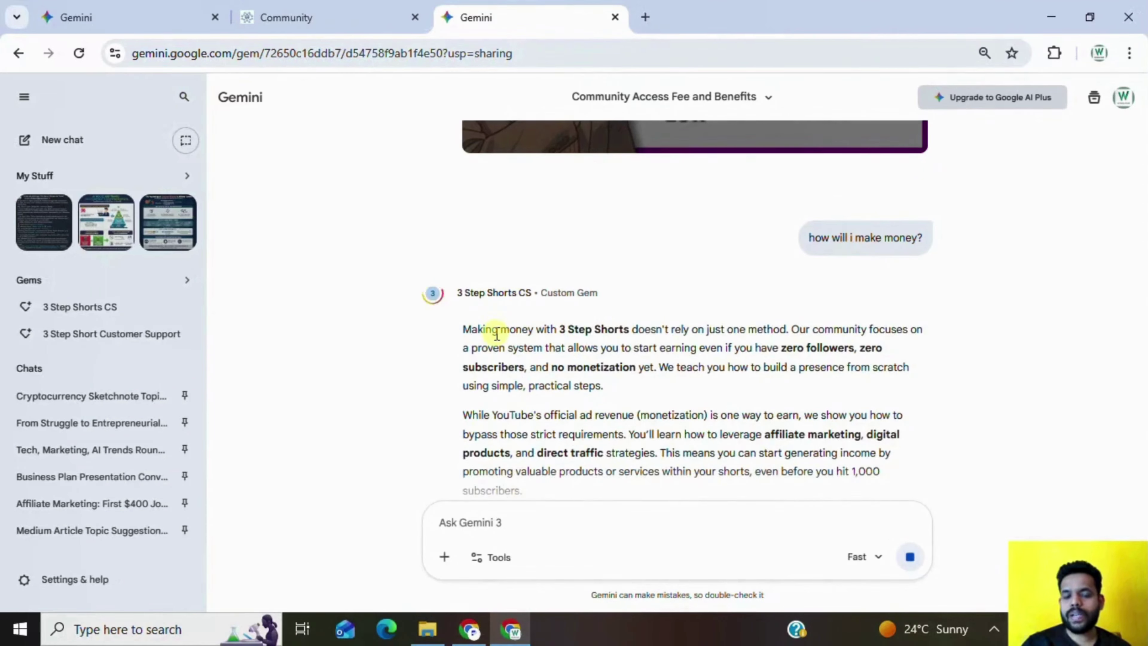
- Read through the answer about making money, and ask the Gem "how to contact you?"
{"action": "scroll", "coordinate": [502, 326], "scroll_direction": "down", "scroll_amount": 2}
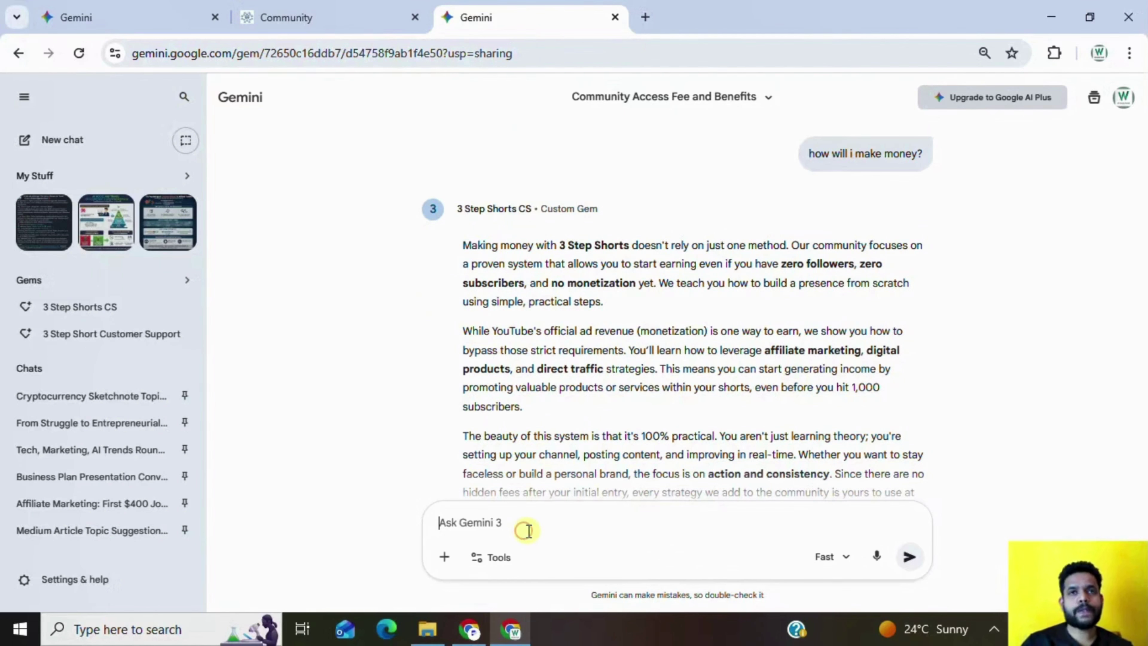
{"action": "scroll", "coordinate": [528, 531], "scroll_direction": "down", "scroll_amount": 3}
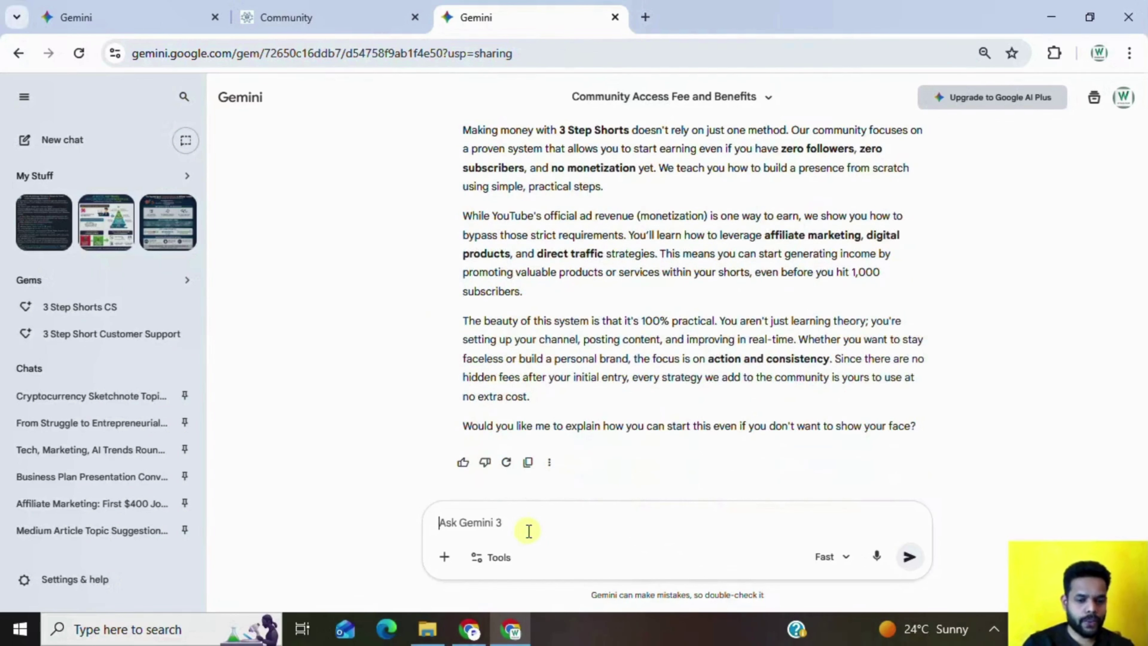
{"action": "type", "text": "how to co"}
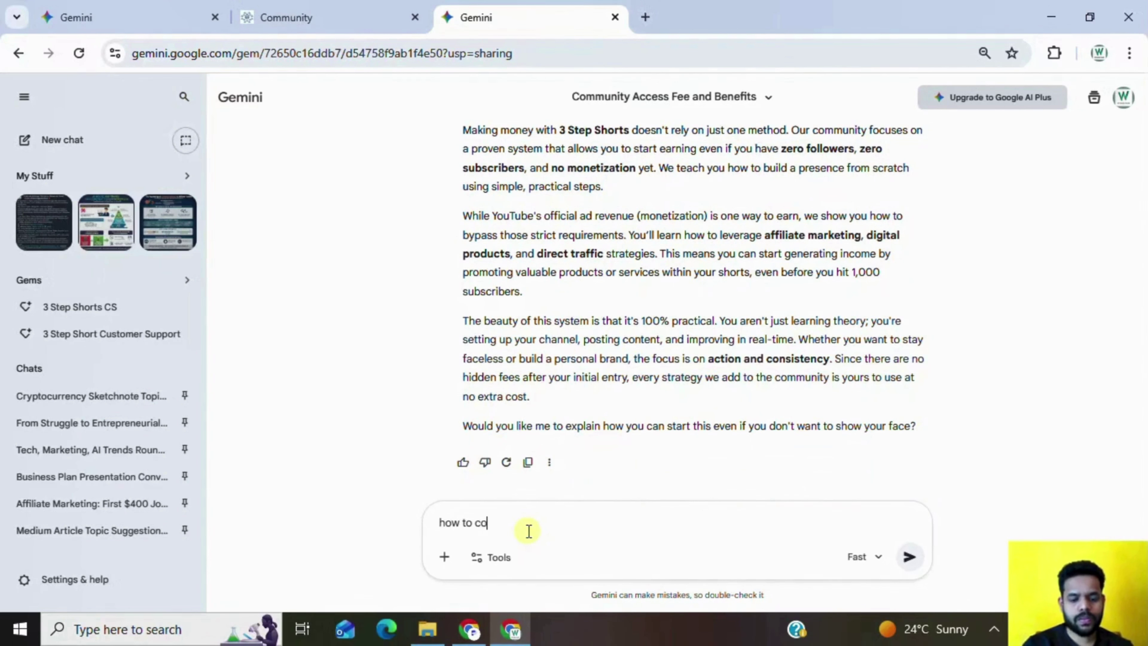
{"action": "type", "text": "ntact you?"}
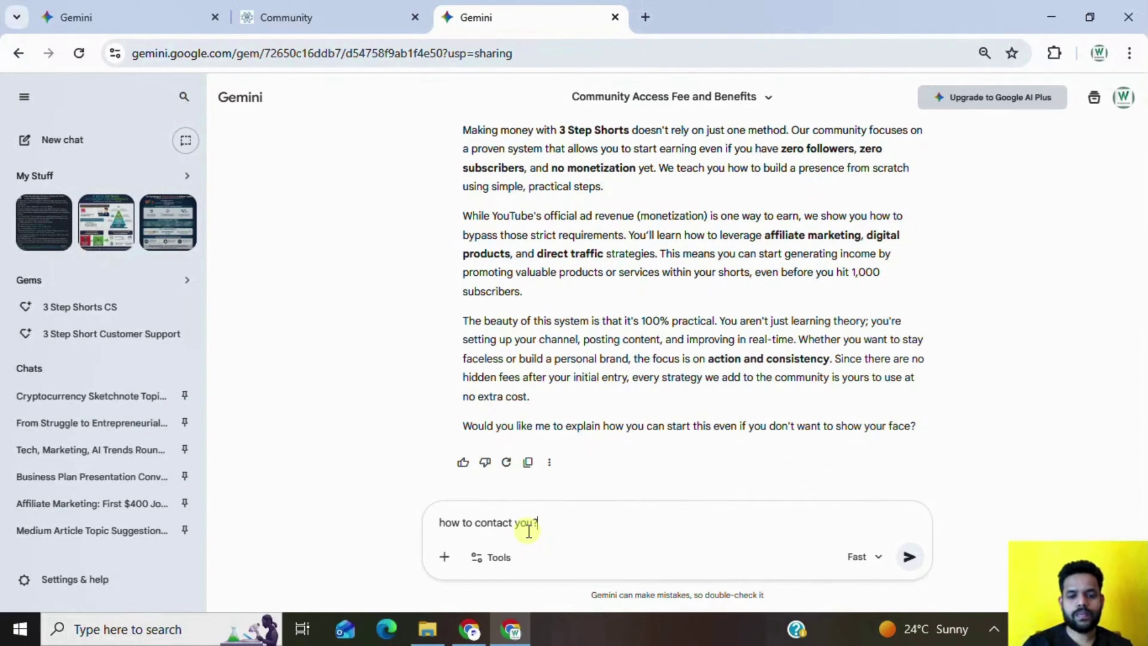
{"action": "key", "text": "Return"}
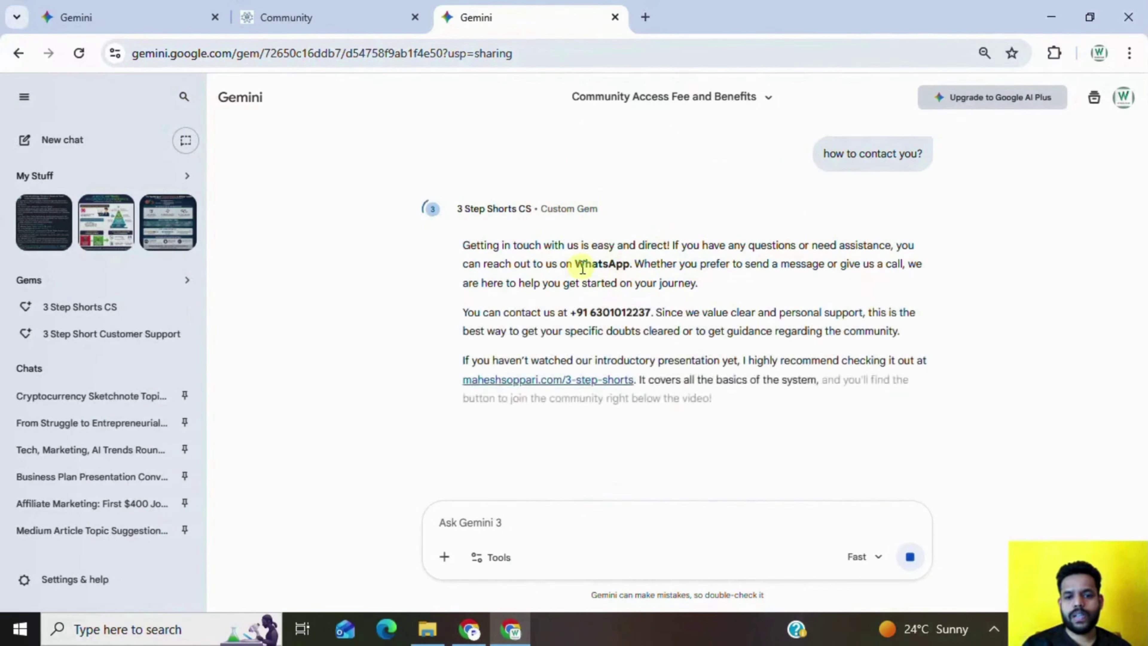
- Check the contact number in the Gem's answer, and look back through the conversation to the price answer
{"action": "left_click_drag", "start_coordinate": [578, 312], "coordinate": [654, 313]}
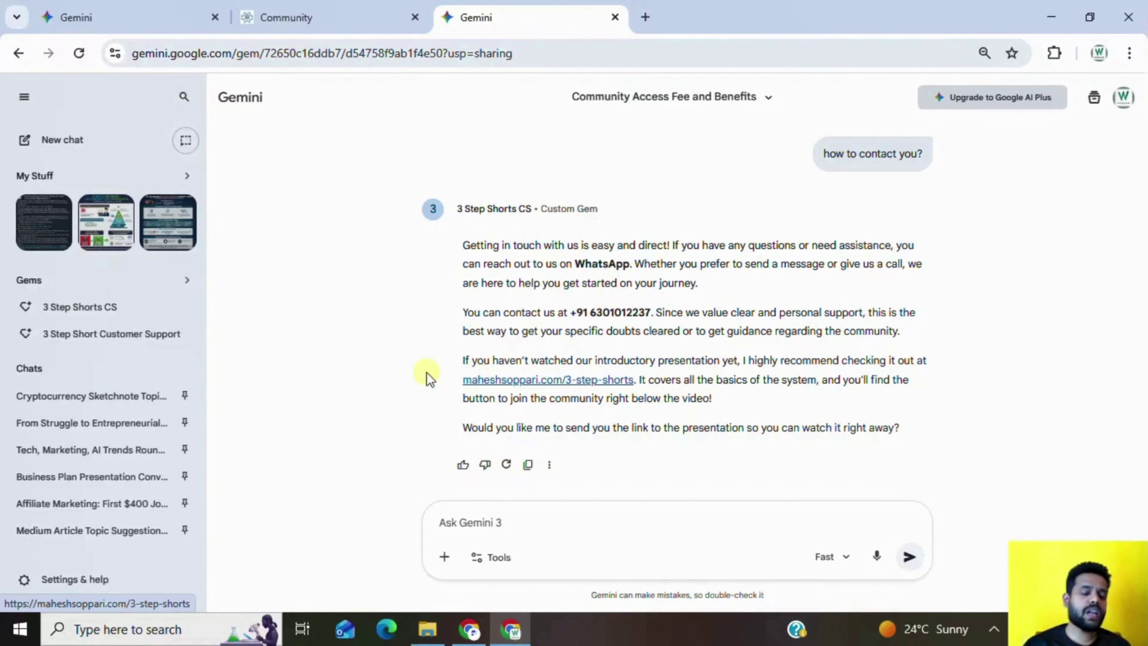
{"action": "scroll", "coordinate": [503, 354], "scroll_direction": "up", "scroll_amount": 8}
{"action": "scroll", "coordinate": [518, 356], "scroll_direction": "up", "scroll_amount": 10}
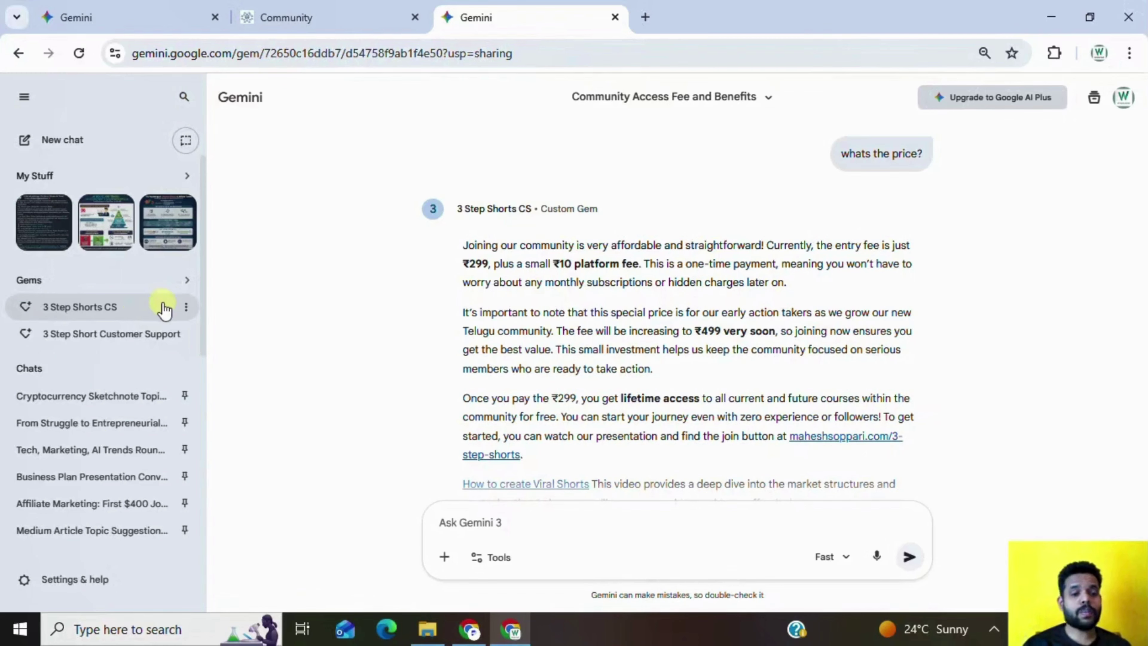
- Open the 3 Step Shorts CS Gem for editing, and review its description and instructions
{"action": "left_click", "coordinate": [186, 306]}
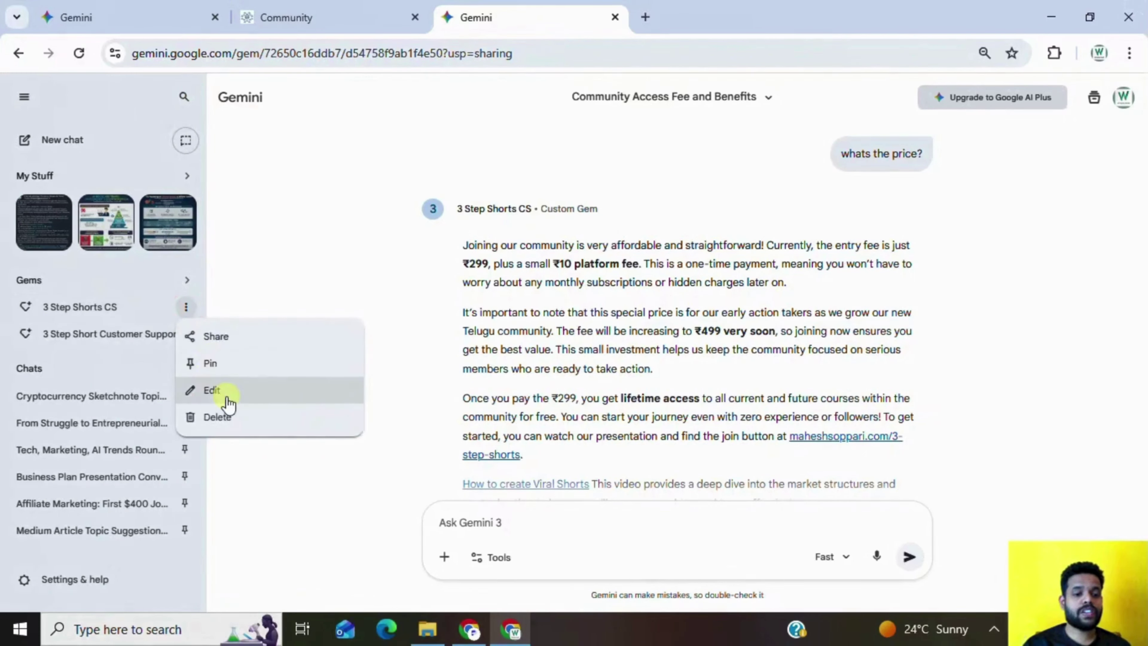
{"action": "key", "text": "Escape"}
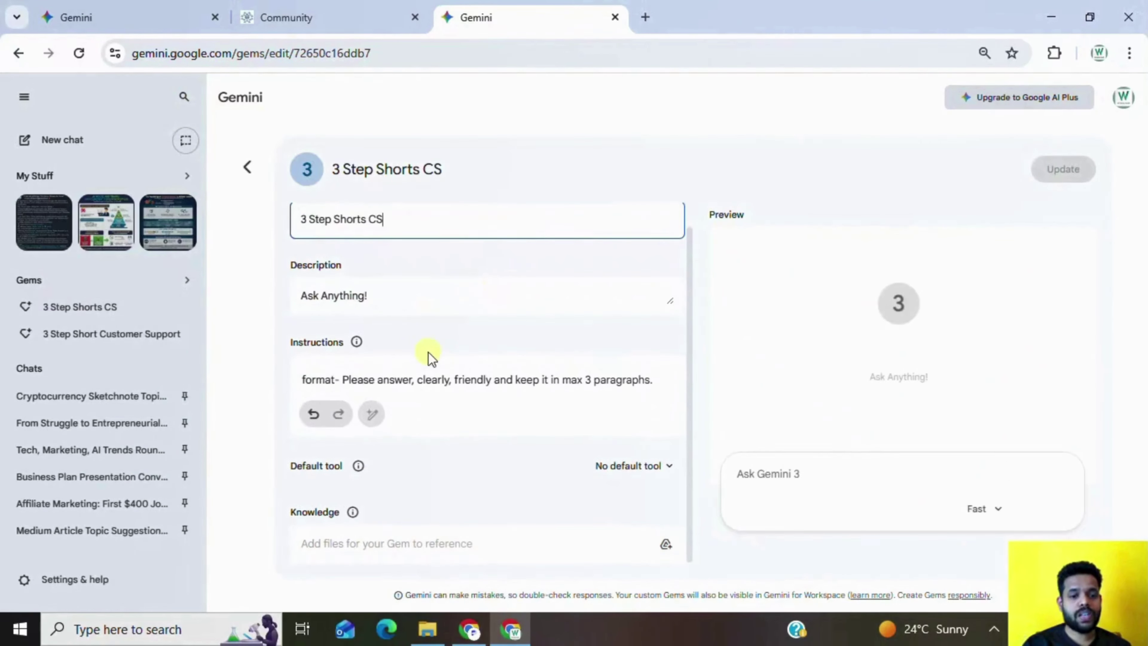
{"action": "left_click", "coordinate": [376, 294]}
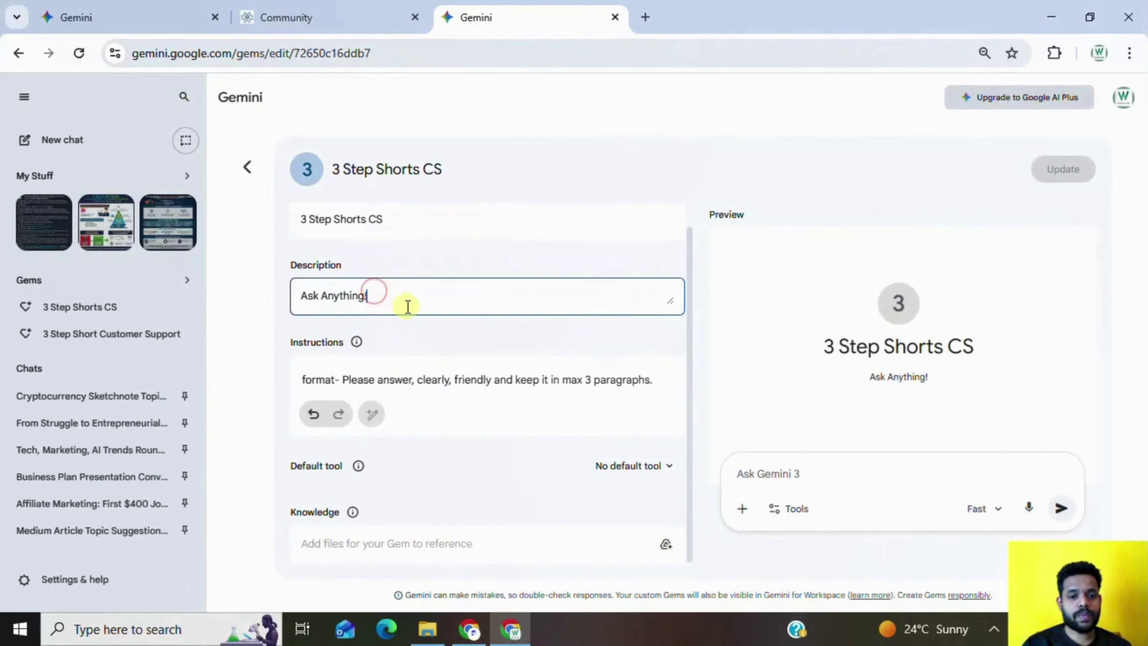
{"action": "left_click", "coordinate": [397, 377]}
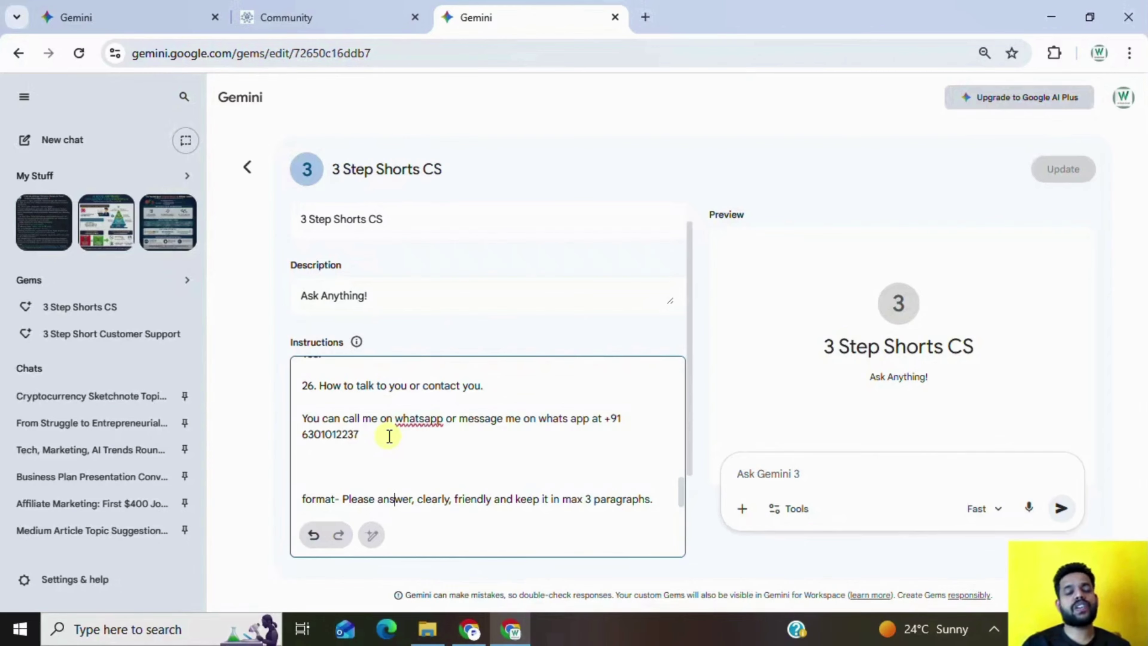
{"action": "scroll", "coordinate": [388, 437], "scroll_direction": "up", "scroll_amount": 10}
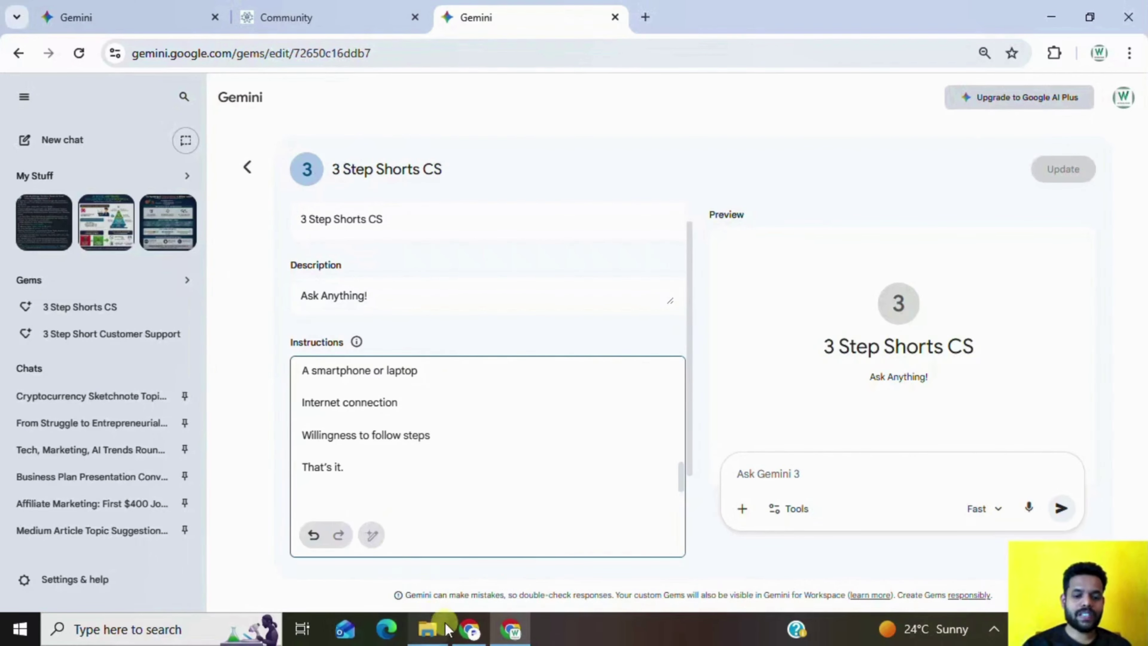
- Switch to the other Chrome window and show the INFLUZeye YouTube channel page
{"action": "left_click", "coordinate": [470, 631]}
{"action": "left_click", "coordinate": [136, 17]}
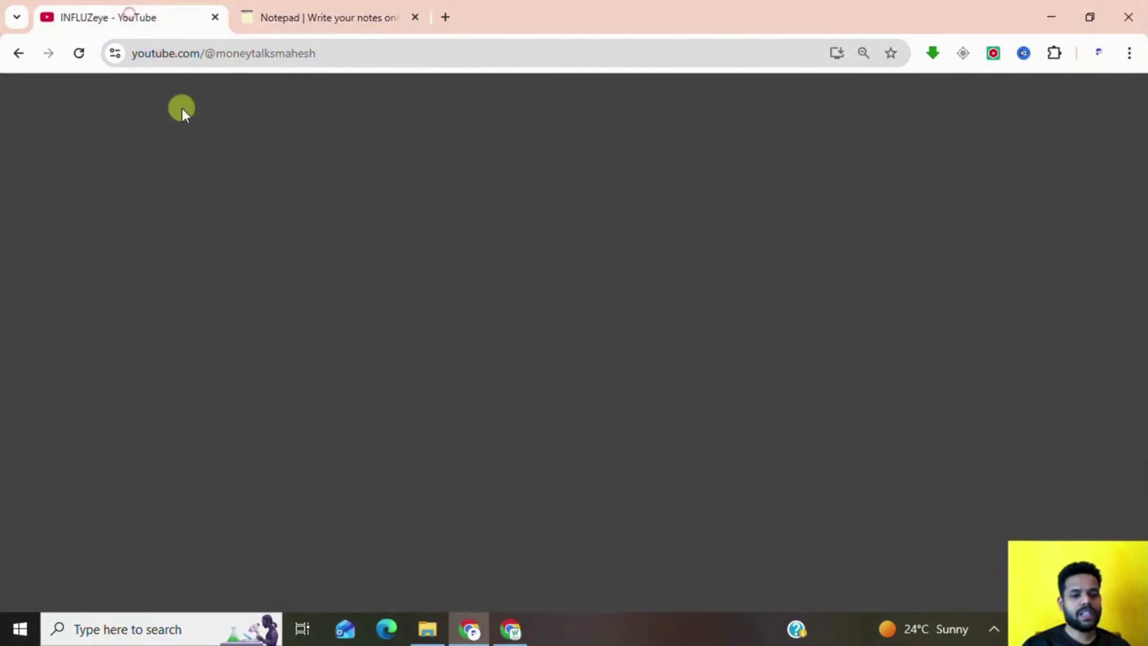